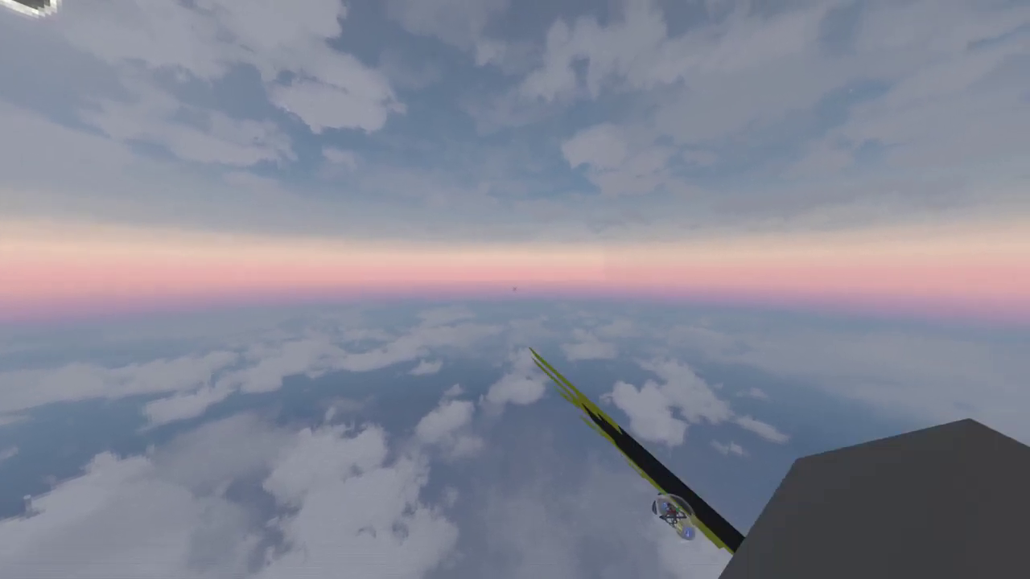
# Step: Create a new 3D box model in the world
pyautogui.press('t')
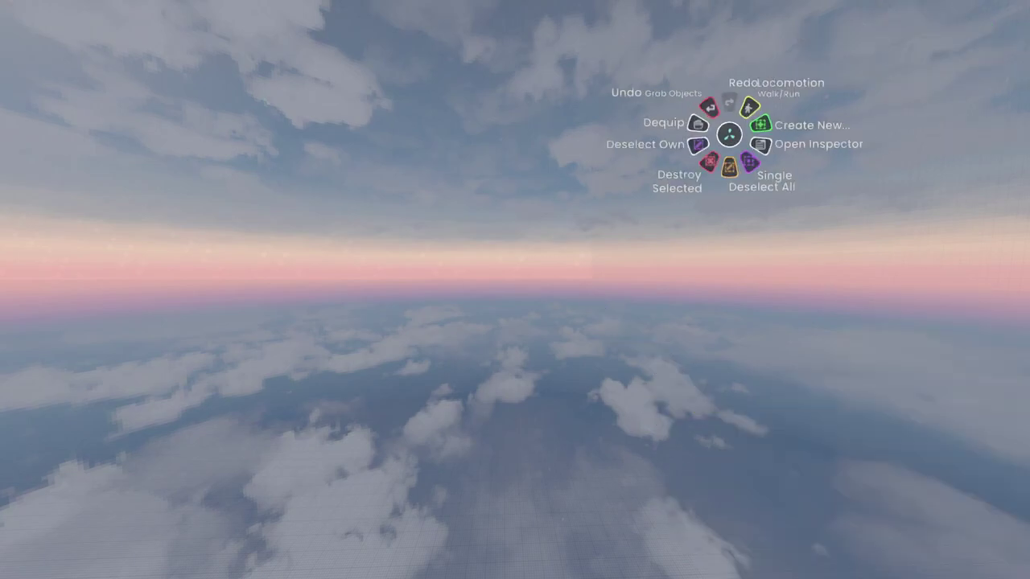
pyautogui.click(761, 123)
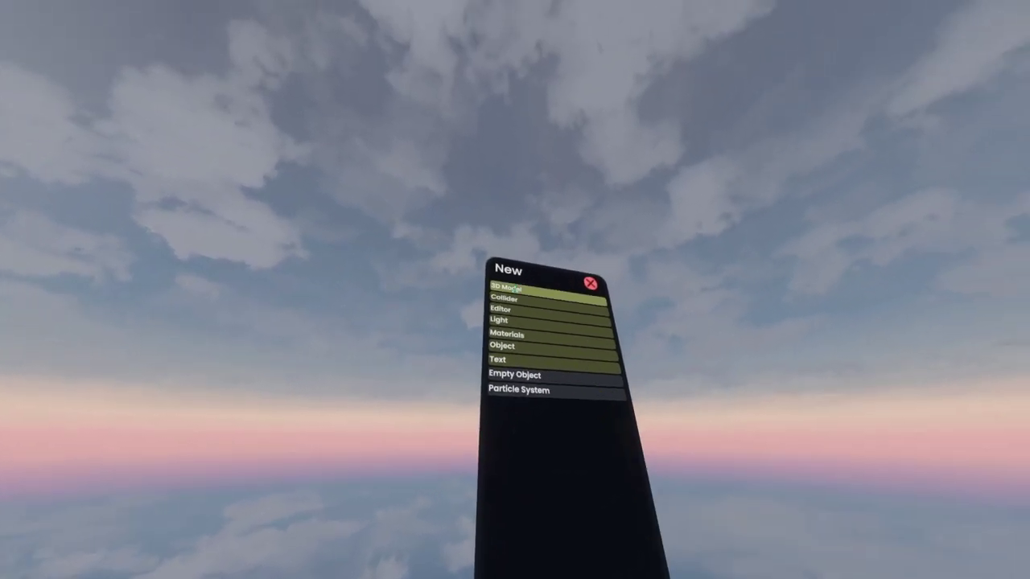
pyautogui.click(515, 290)
pyautogui.click(515, 290)
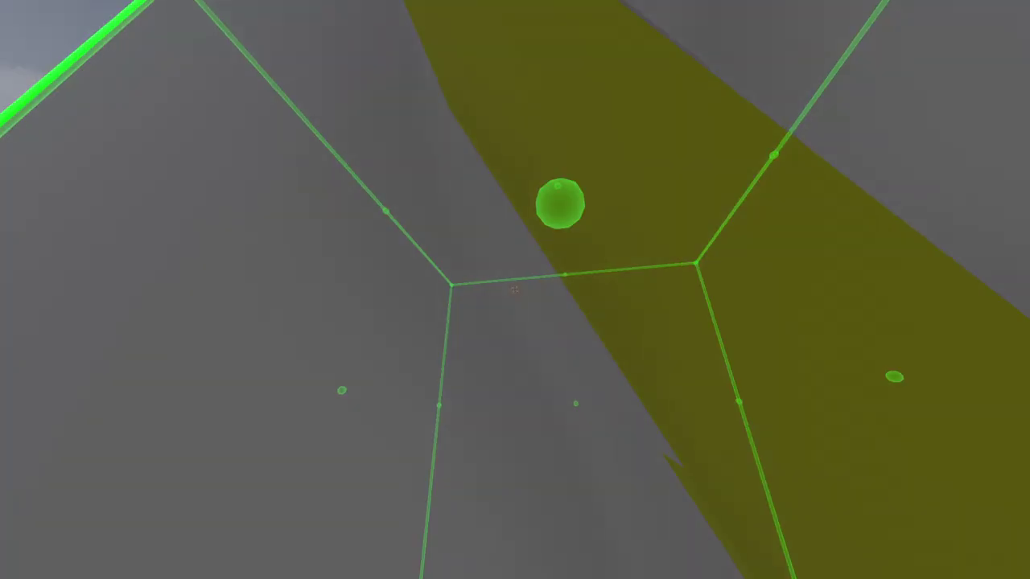
pyautogui.press('s')
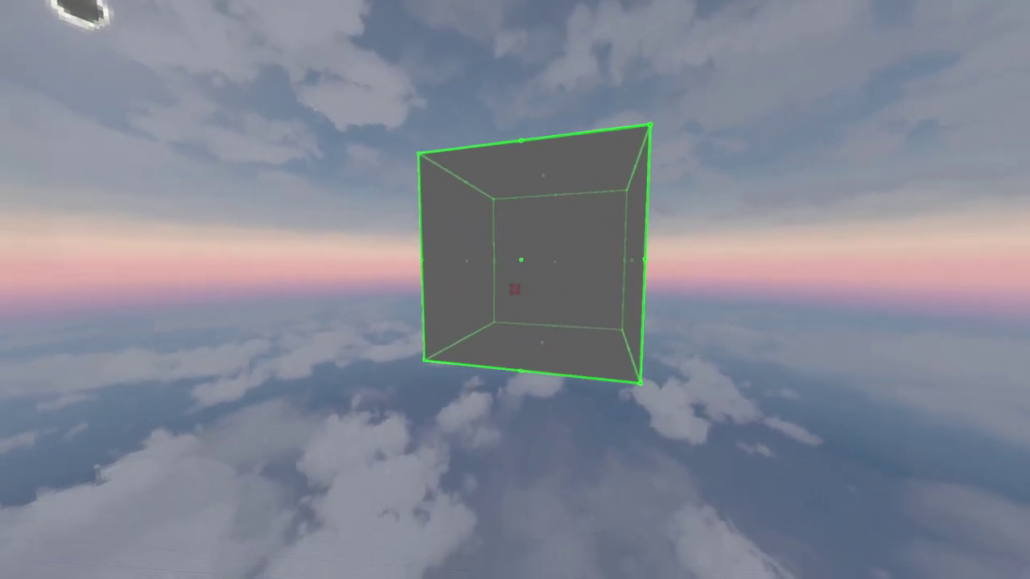
pyautogui.press('a')
pyautogui.press('w')
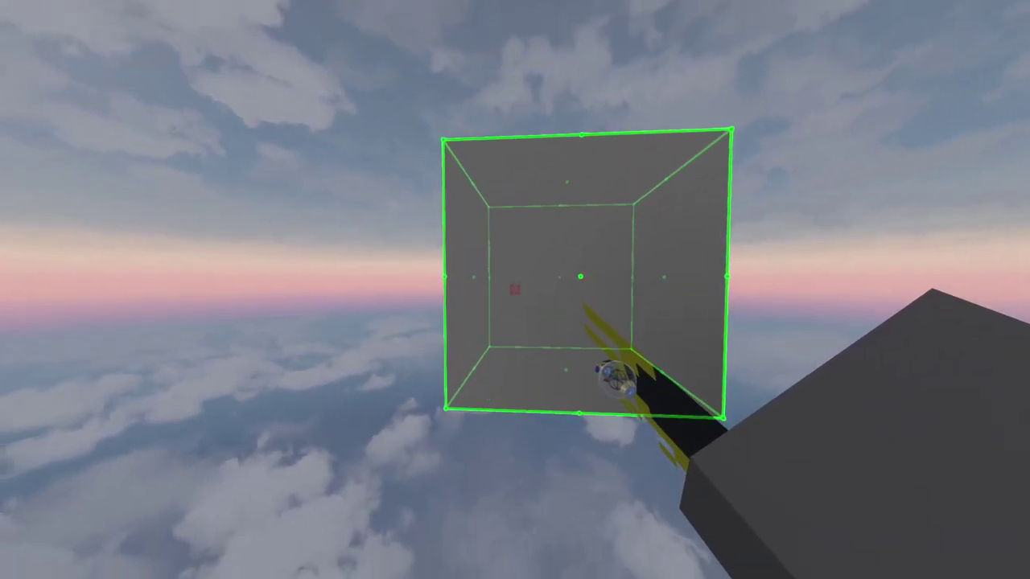
pyautogui.press('w')
pyautogui.press('s')
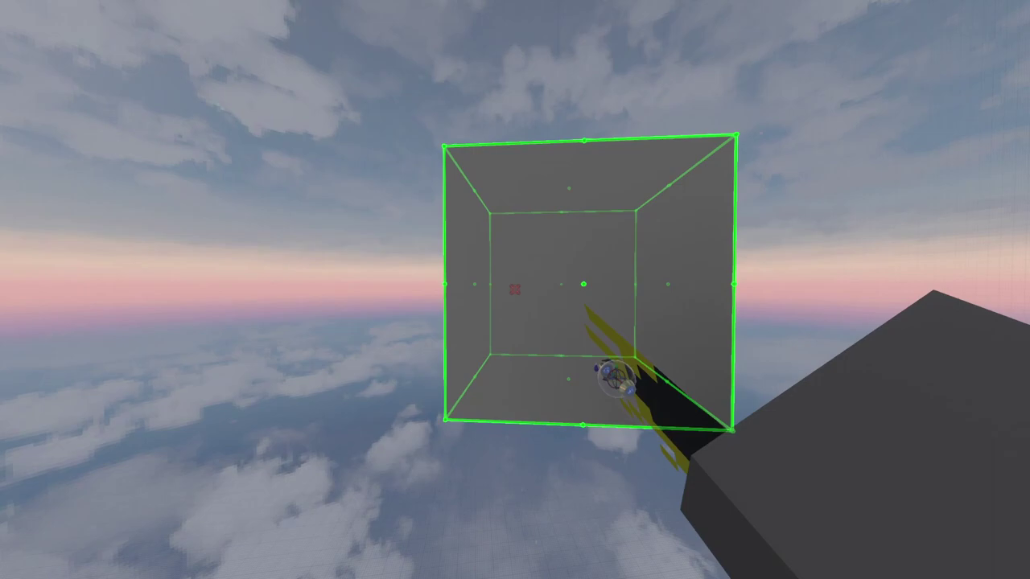
pyautogui.press('w')
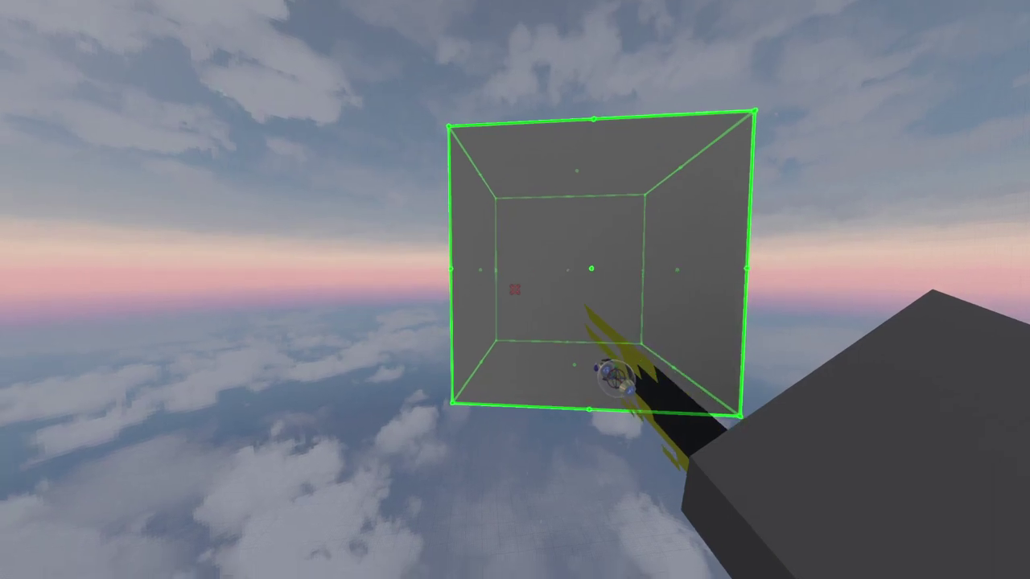
# Step: Select the new box, open its scene inspector and place the panel beside the box
pyautogui.click(515, 290)
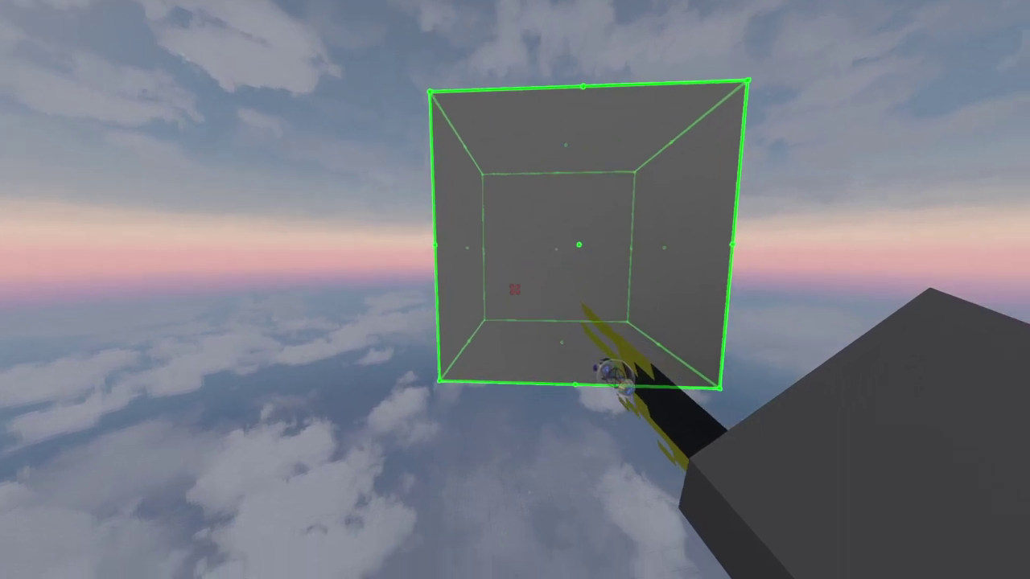
pyautogui.press('a')
pyautogui.click(516, 289)
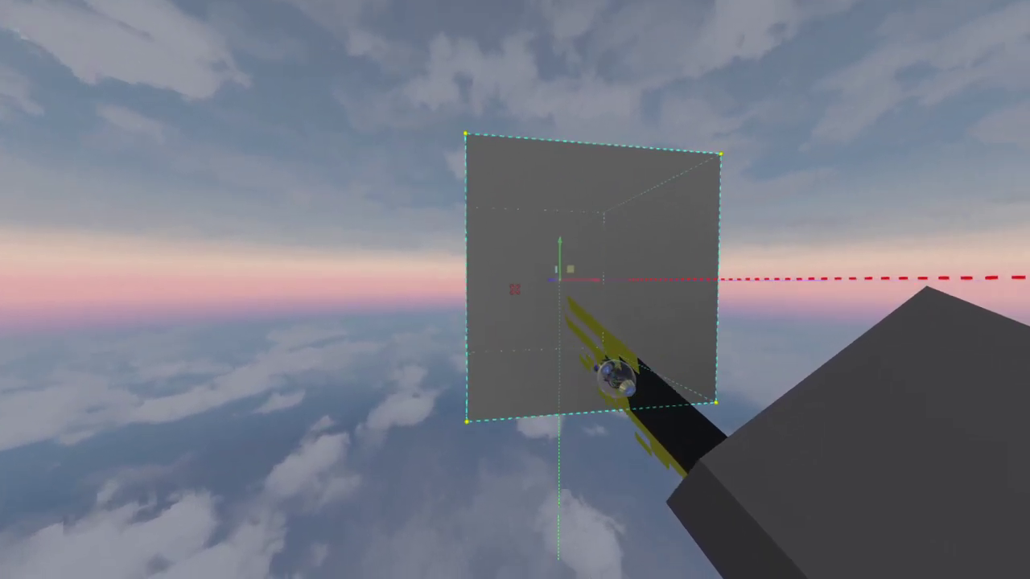
pyautogui.press('t')
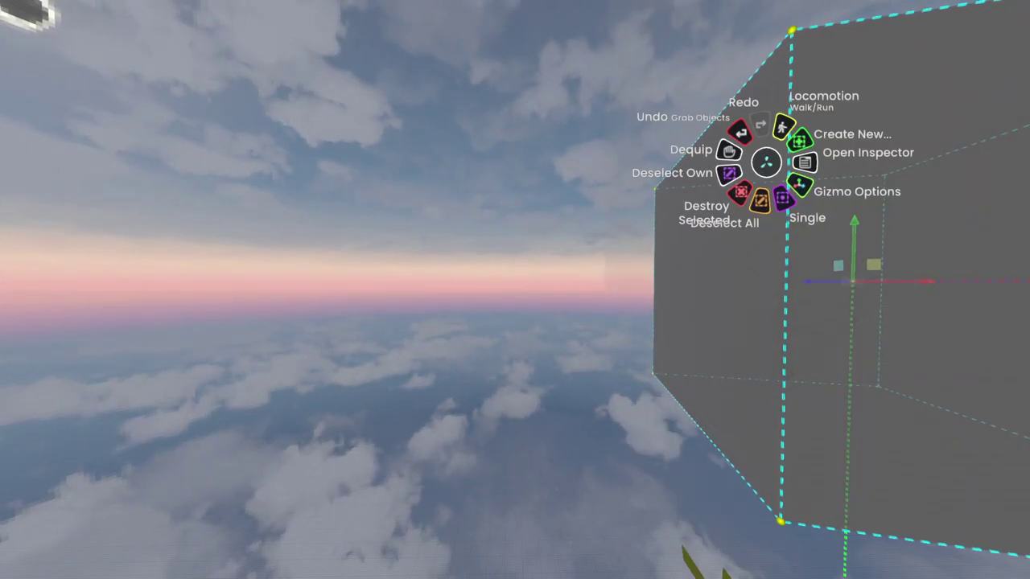
pyautogui.click(805, 162)
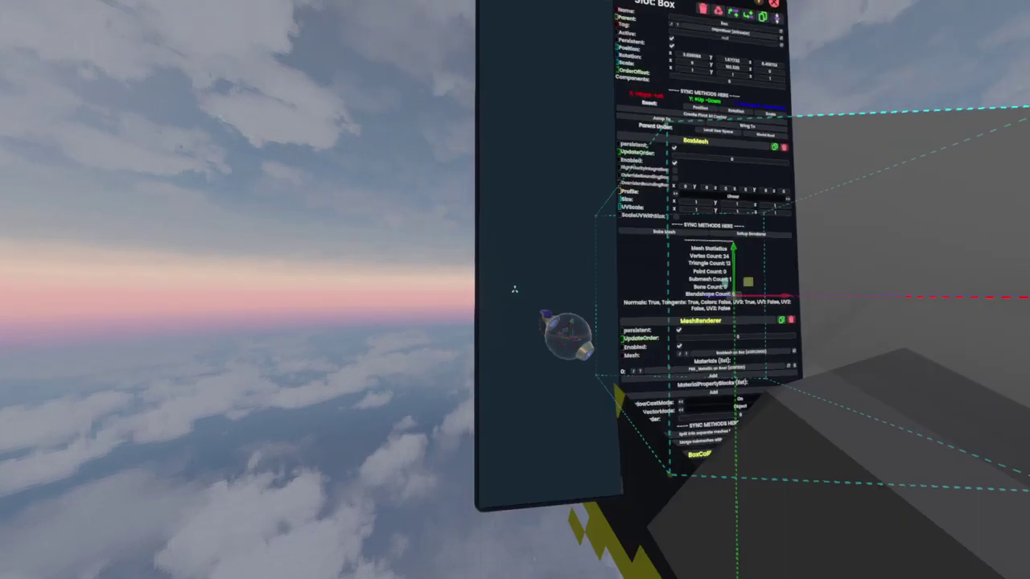
pyautogui.press('a')
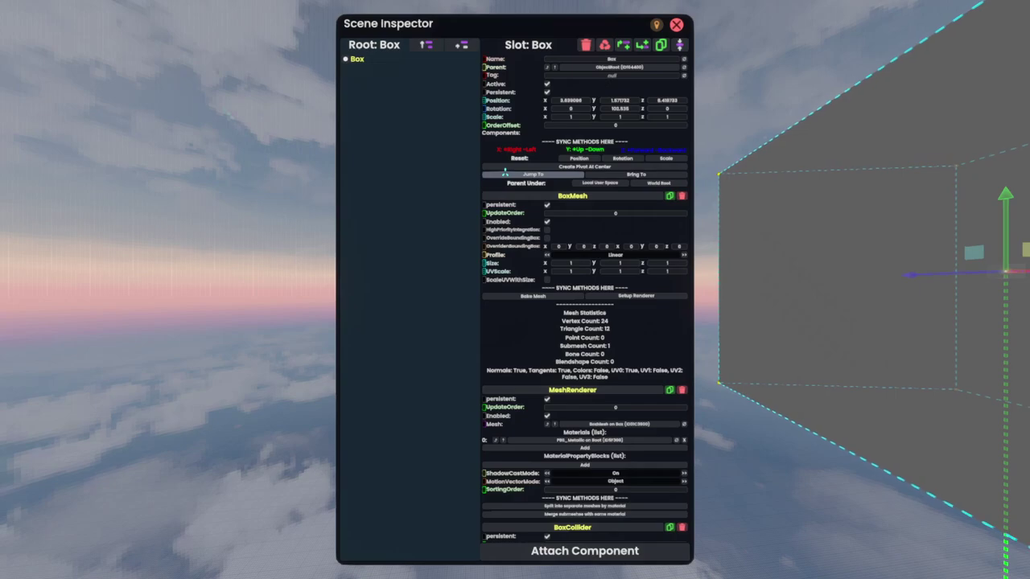
pyautogui.moveTo(399, 218); pyautogui.dragTo(363, 222, button='right')
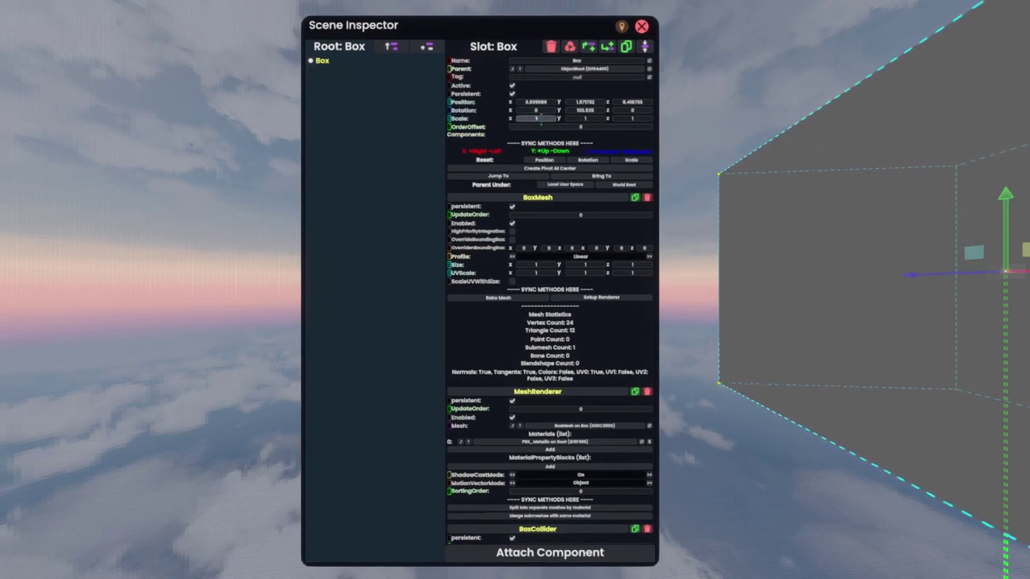
# Step: Try an X scale of 1.2 on the box and restore it to 1
pyautogui.write('.2')
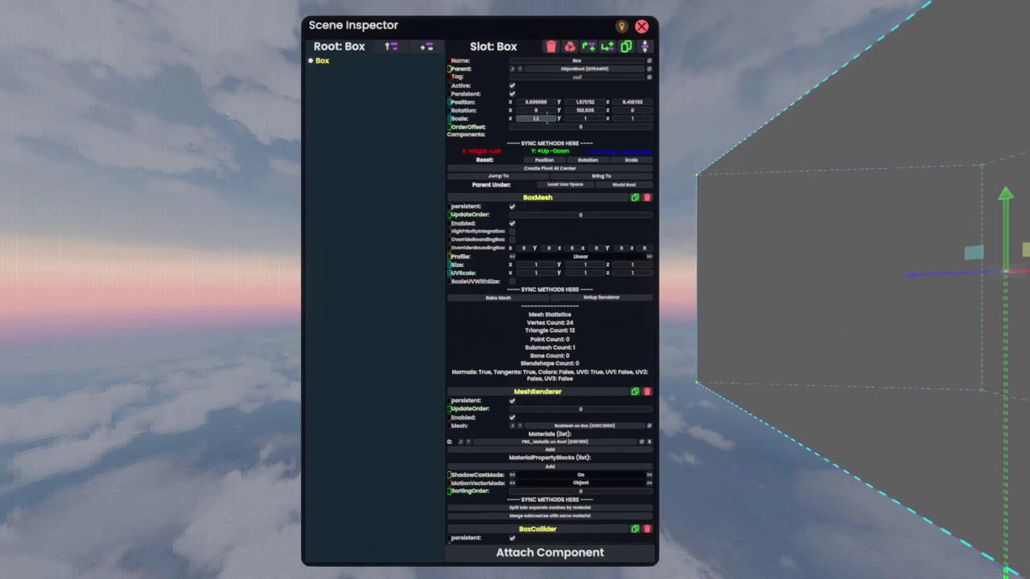
pyautogui.press('BackSpace')
pyautogui.press('BackSpace')
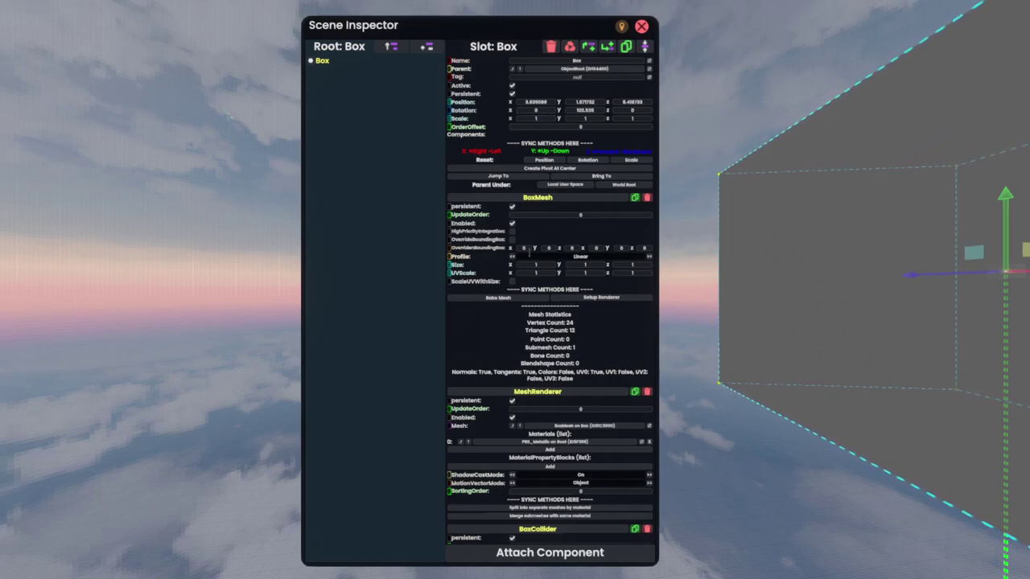
# Step: Move the scene inspector aside and open the ProtoFlux node browser
pyautogui.moveTo(404, 278); pyautogui.dragTo(419, 277, button='right')
pyautogui.press('d')
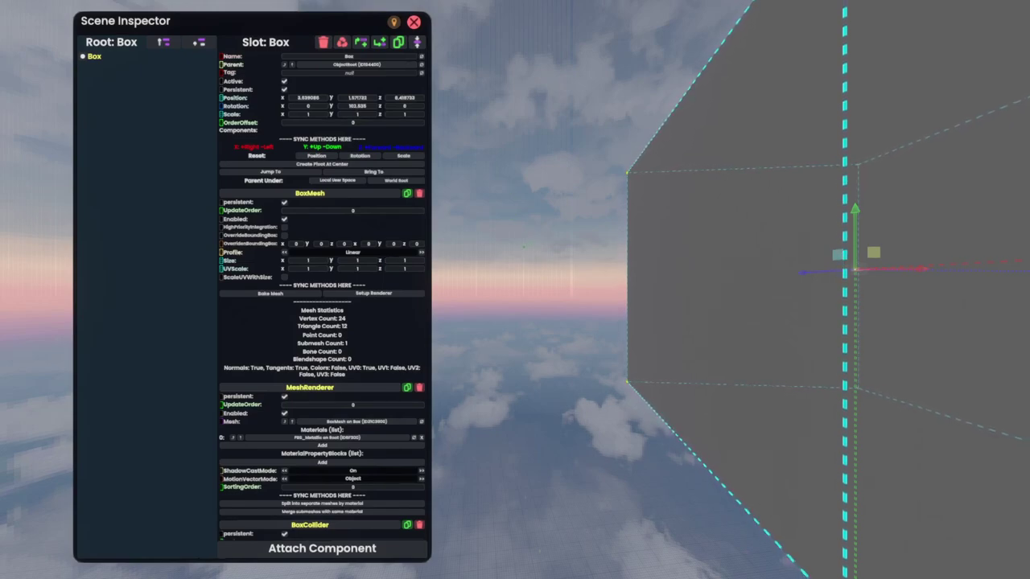
pyautogui.press('t')
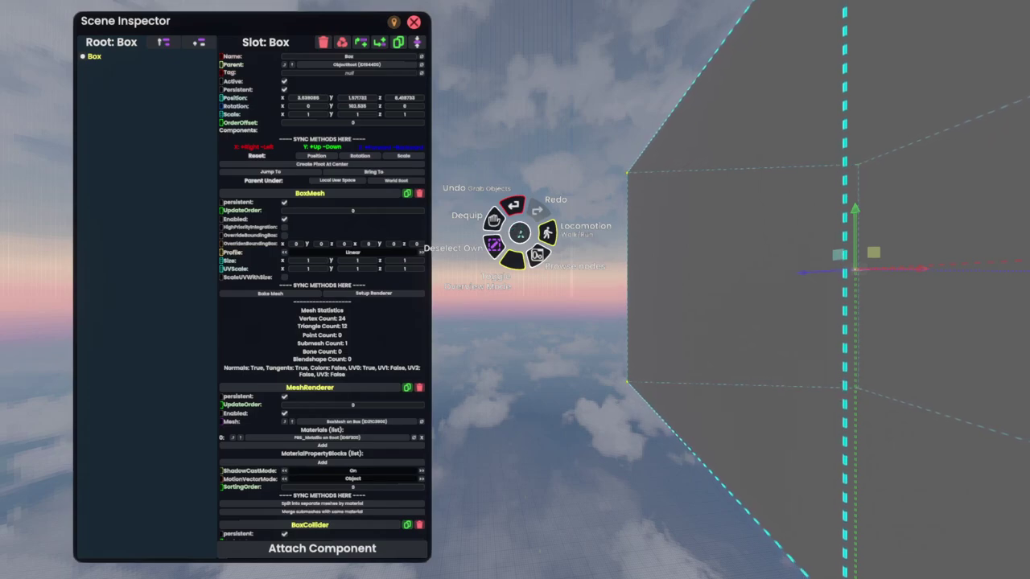
pyautogui.click(538, 254)
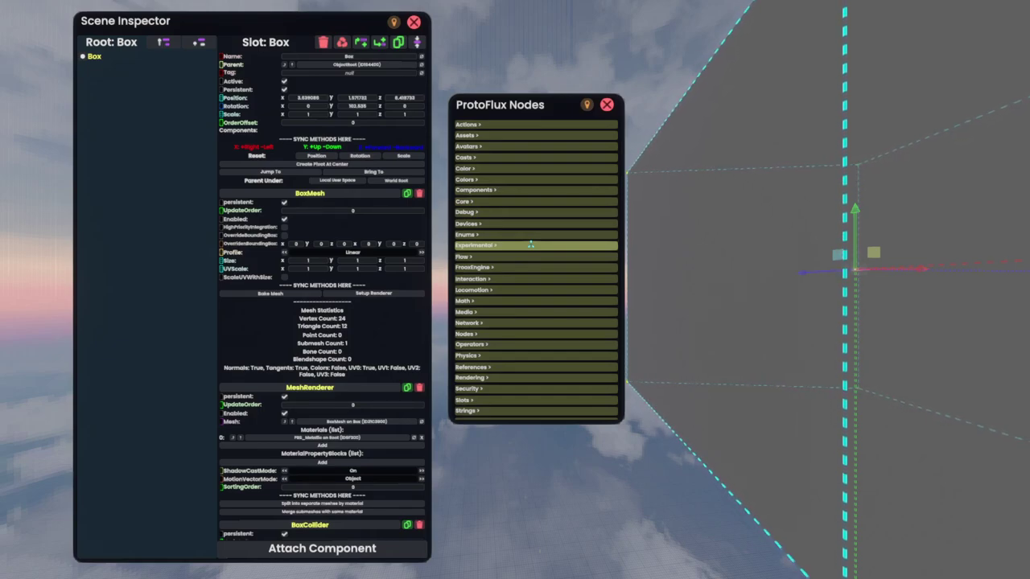
# Step: Place the ProtoFlux node browser over the lower part of the scene inspector, keeping the space beside the box free
pyautogui.moveTo(541, 218); pyautogui.dragTo(587, 246, button='right')
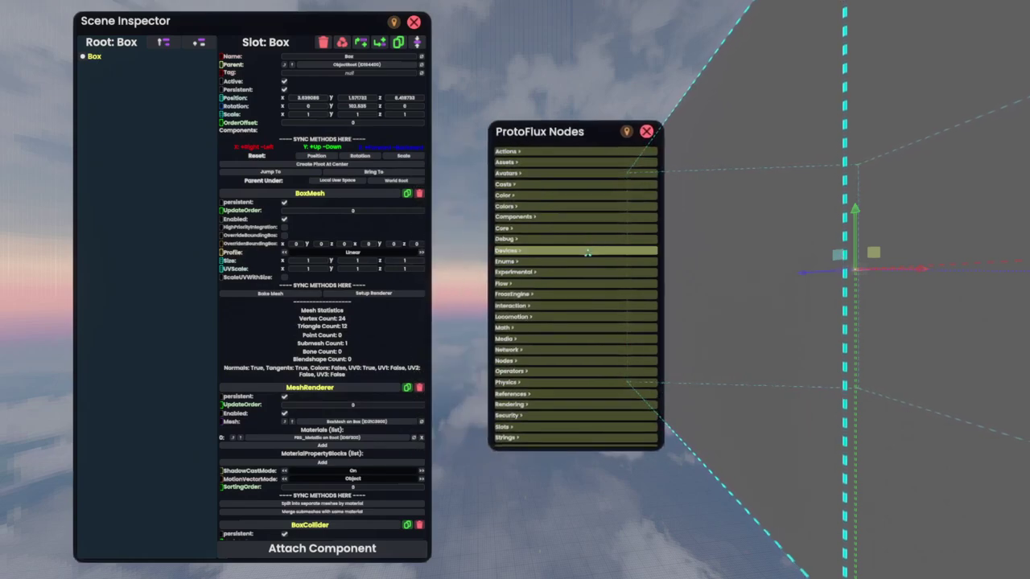
pyautogui.moveTo(577, 295); pyautogui.dragTo(230, 311, button='right')
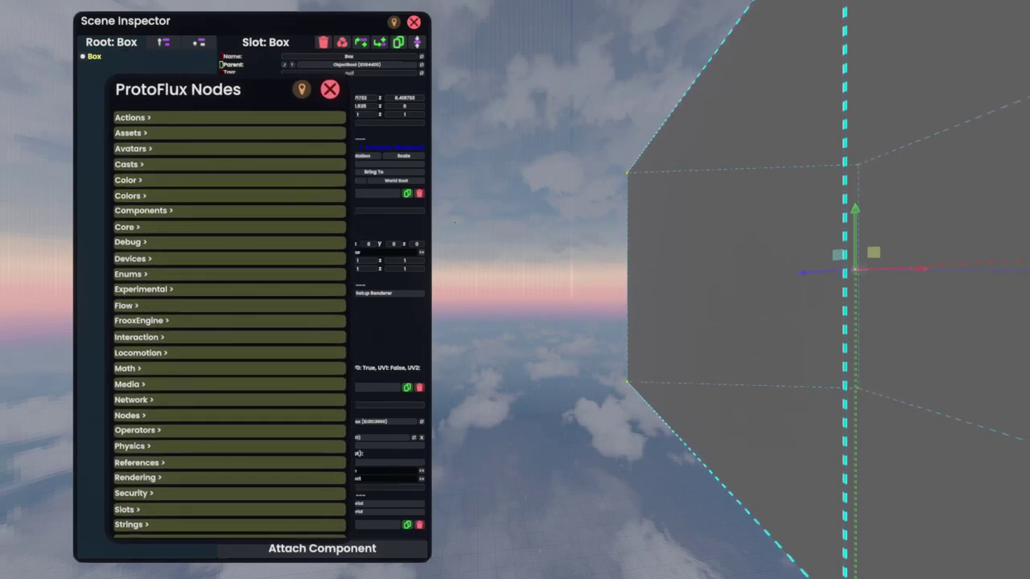
pyautogui.press('w')
pyautogui.press('s')
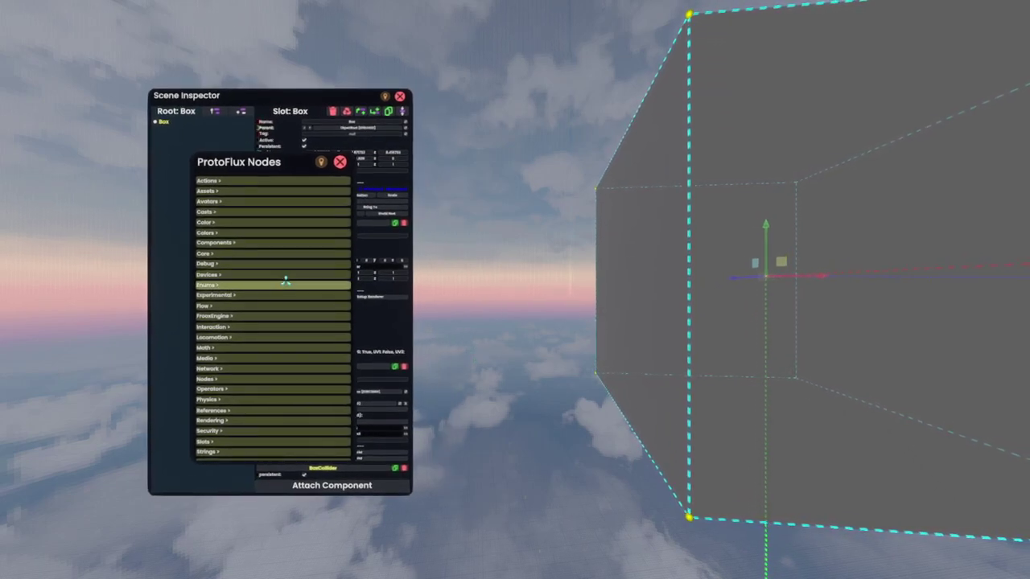
pyautogui.moveTo(285, 280); pyautogui.dragTo(291, 296, button='right')
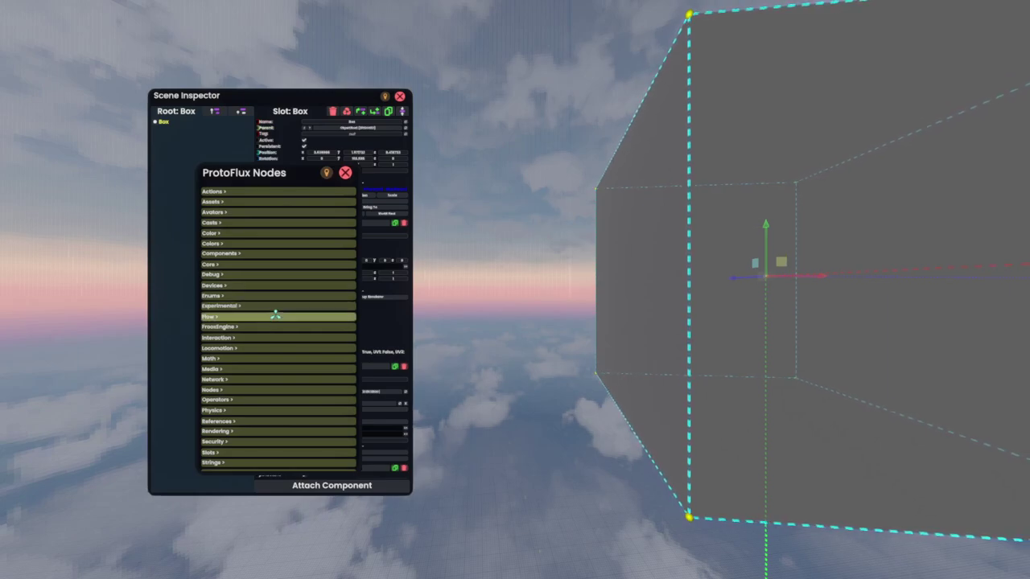
pyautogui.moveTo(277, 303)
pyautogui.mouseDown(button='right')
pyautogui.moveTo(283, 279)
pyautogui.moveTo(282, 306)
pyautogui.moveTo(299, 326)
pyautogui.moveTo(266, 344)
pyautogui.moveTo(288, 347)
pyautogui.mouseUp(button='right')
pyautogui.scroll(2, 286, 289)
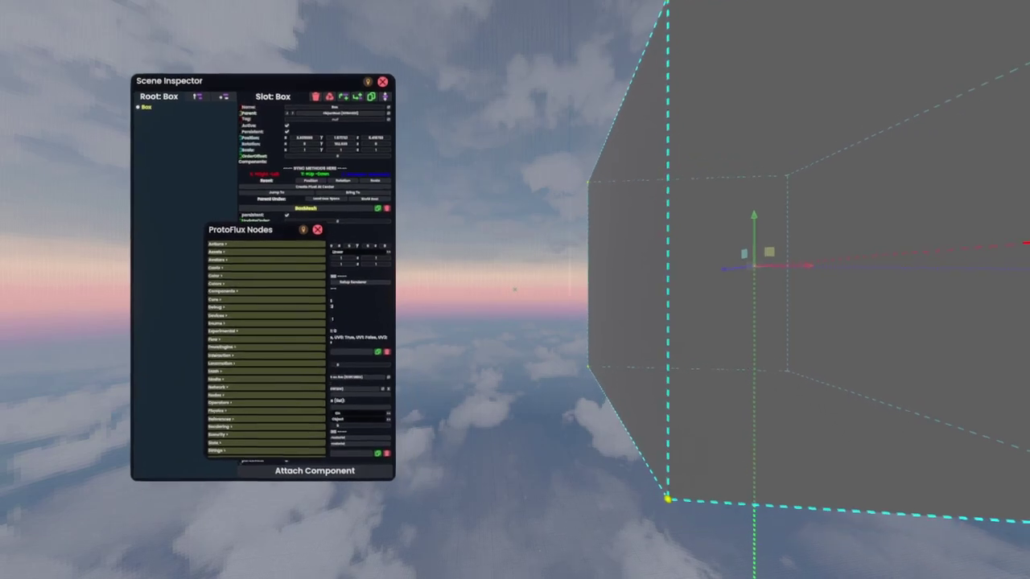
pyautogui.press('a')
pyautogui.press('w')
pyautogui.press('space')
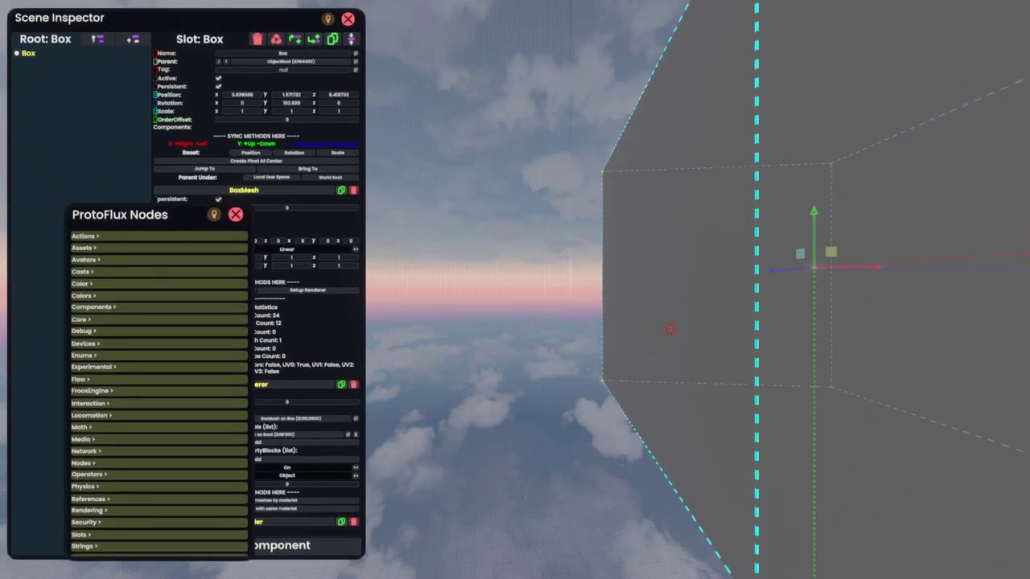
# Step: Move the box farther away so that all of it fits beside the panels
pyautogui.moveTo(670, 329); pyautogui.dragTo(609, 314, button='right')
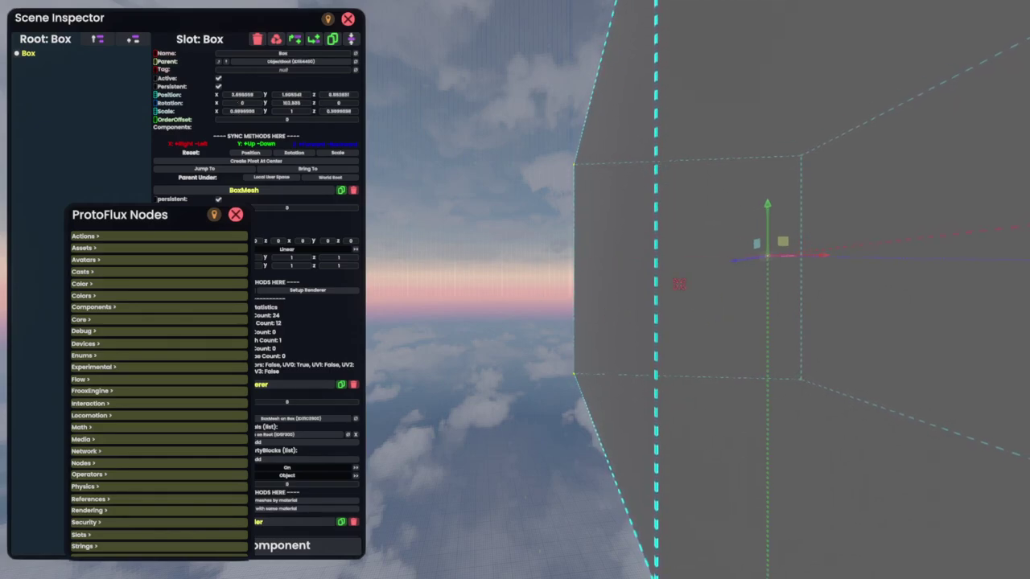
pyautogui.moveTo(712, 304); pyautogui.dragTo(684, 297, button='right')
pyautogui.scroll(5, 699, 298)
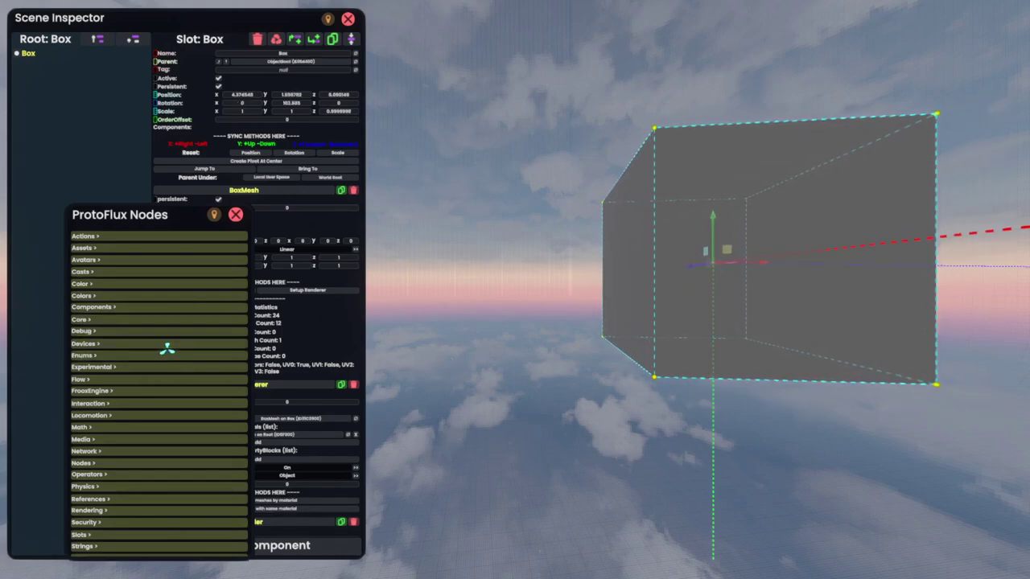
# Step: Add an ElapsedTimeFloat node from the Time category of the ProtoFlux nodes
pyautogui.scroll(-4, 166, 347)
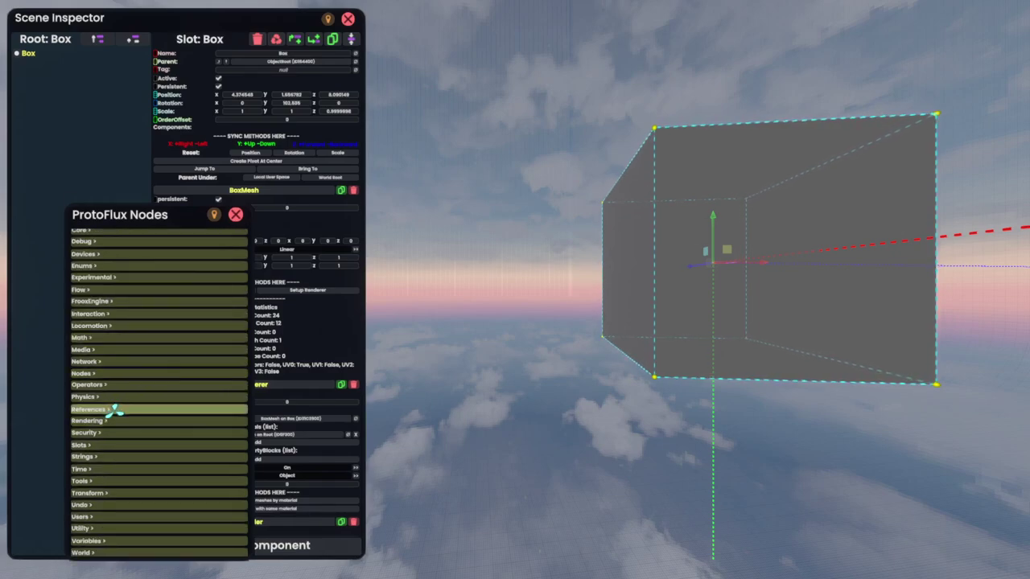
pyautogui.scroll(-1, 104, 494)
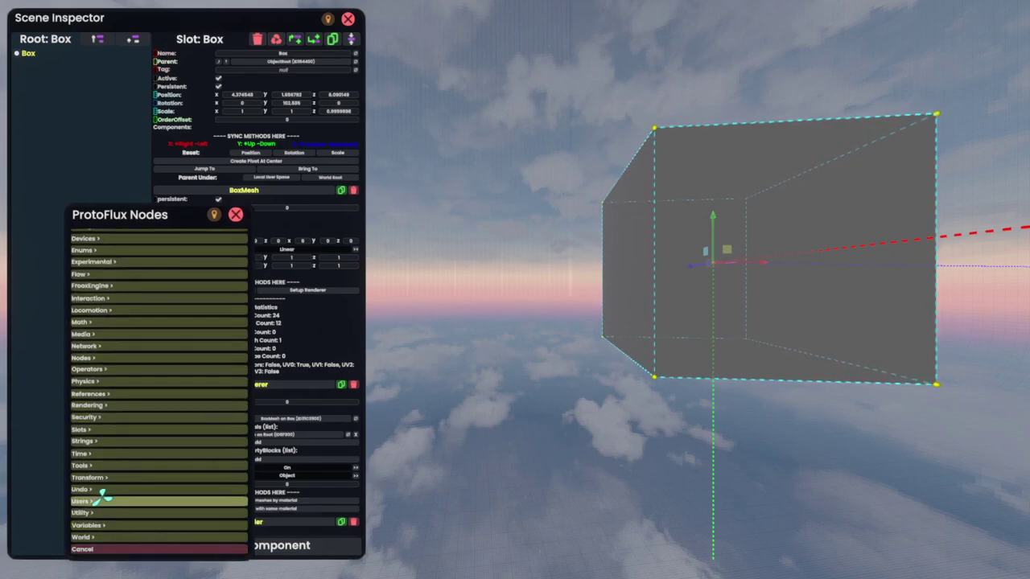
pyautogui.click(112, 454)
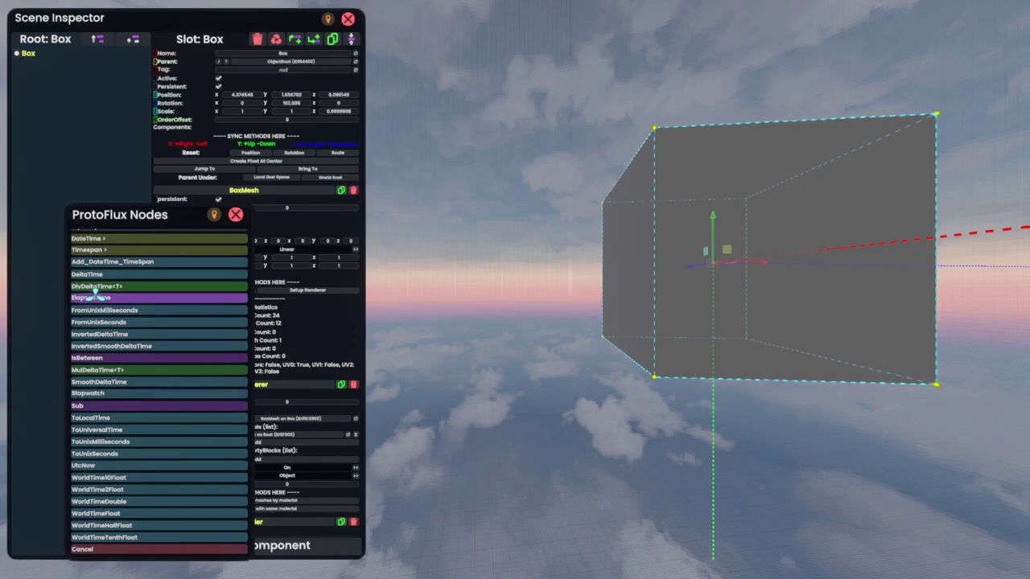
pyautogui.click(93, 297)
pyautogui.click(100, 259)
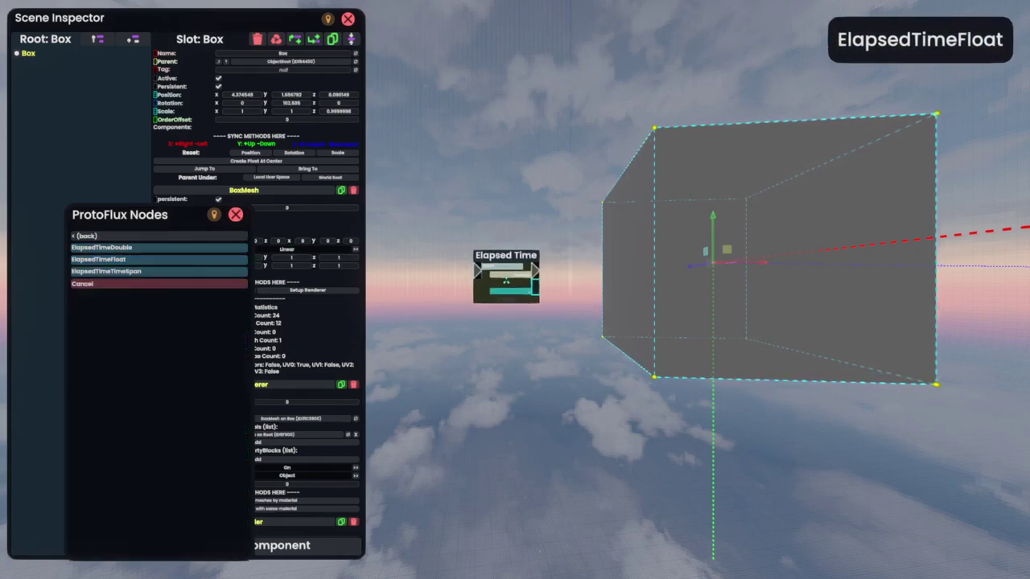
# Step: Place the Elapsed Time node in the open space between the panels and the box
pyautogui.click(133, 236)
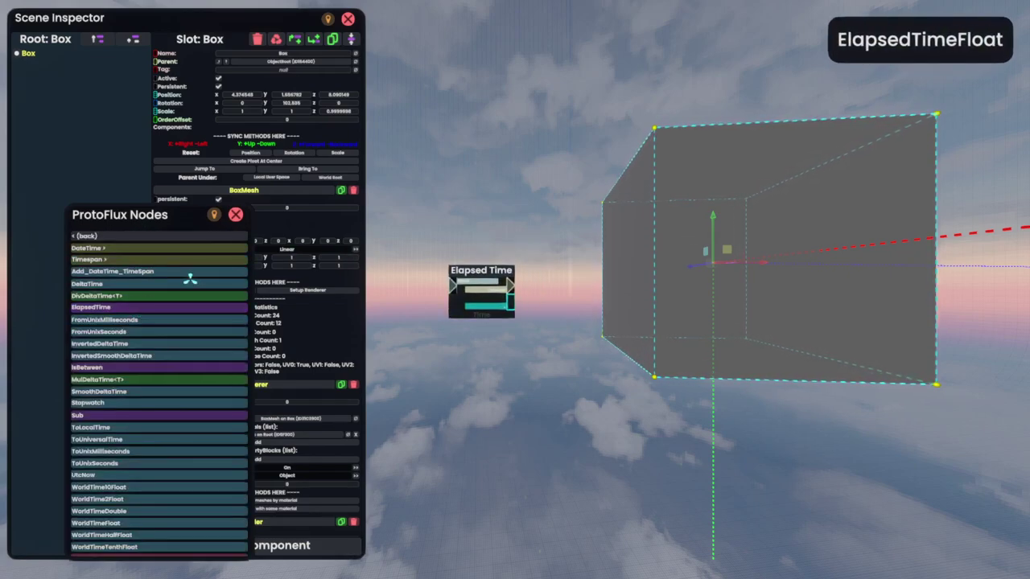
pyautogui.moveTo(482, 289); pyautogui.dragTo(268, 130, button='right')
pyautogui.moveTo(66, 126); pyautogui.dragTo(250, 153, button='right')
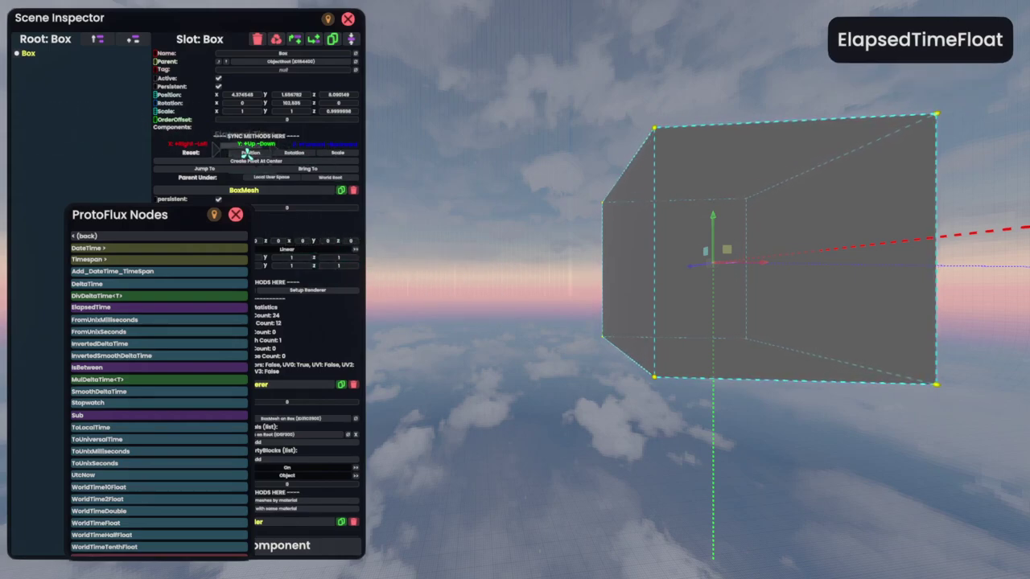
pyautogui.moveTo(71, 157); pyautogui.dragTo(475, 312, button='right')
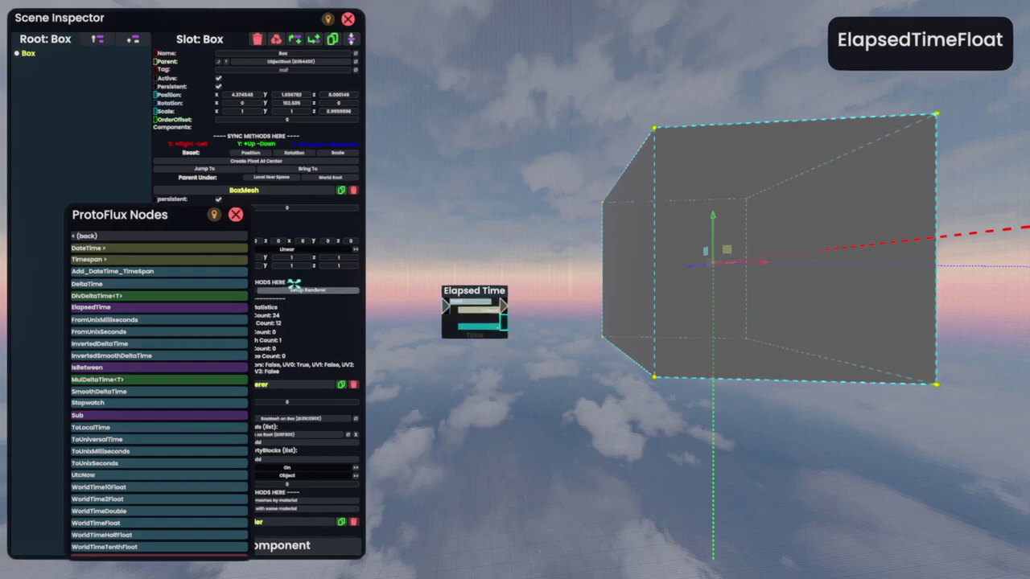
# Step: Add a Sin_Float node from the Trigonometry group of the Math nodes, placing it beside the Elapsed Time node
pyautogui.click(85, 235)
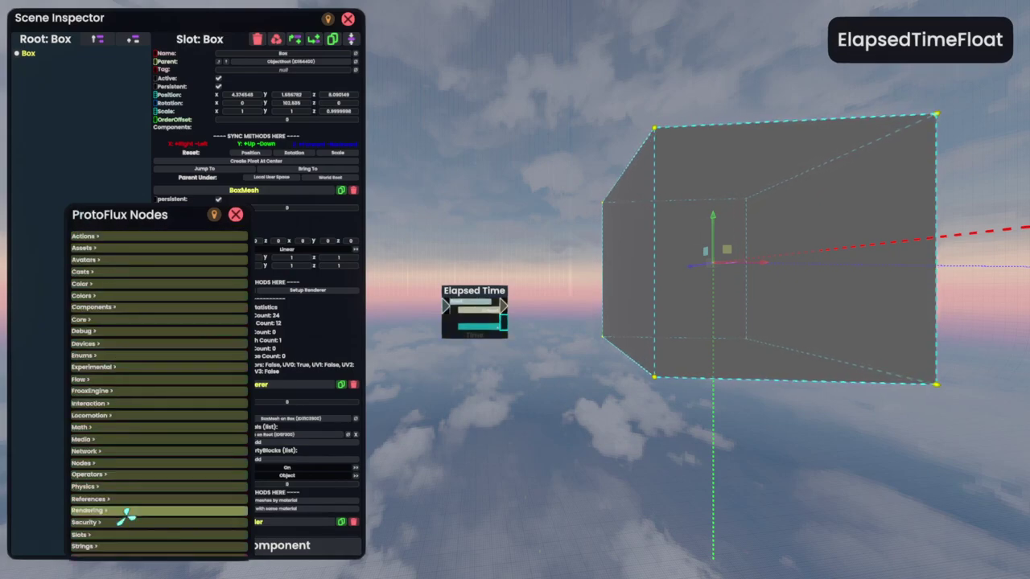
pyautogui.click(96, 426)
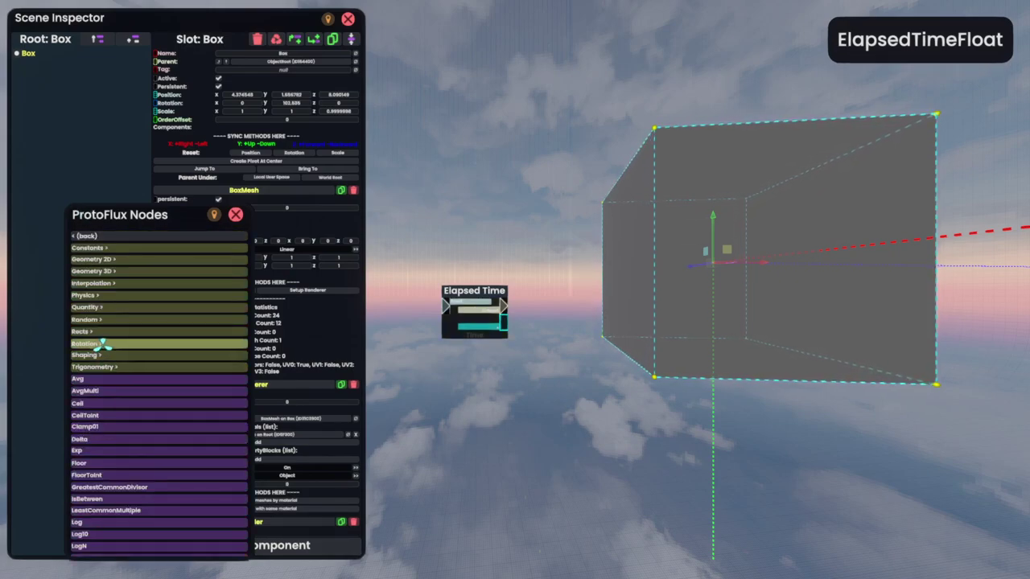
pyautogui.click(95, 366)
pyautogui.click(105, 326)
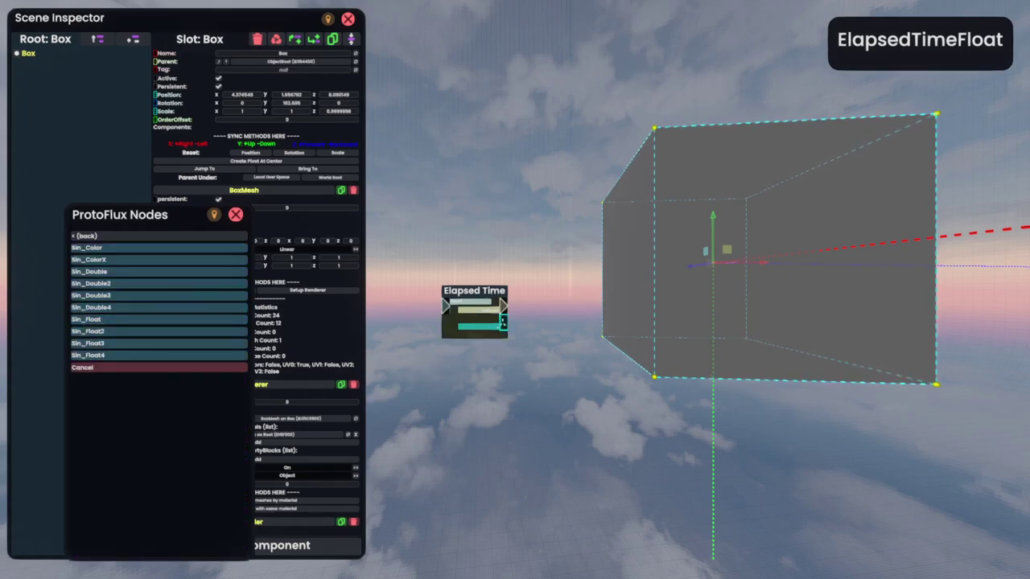
pyautogui.click(121, 319)
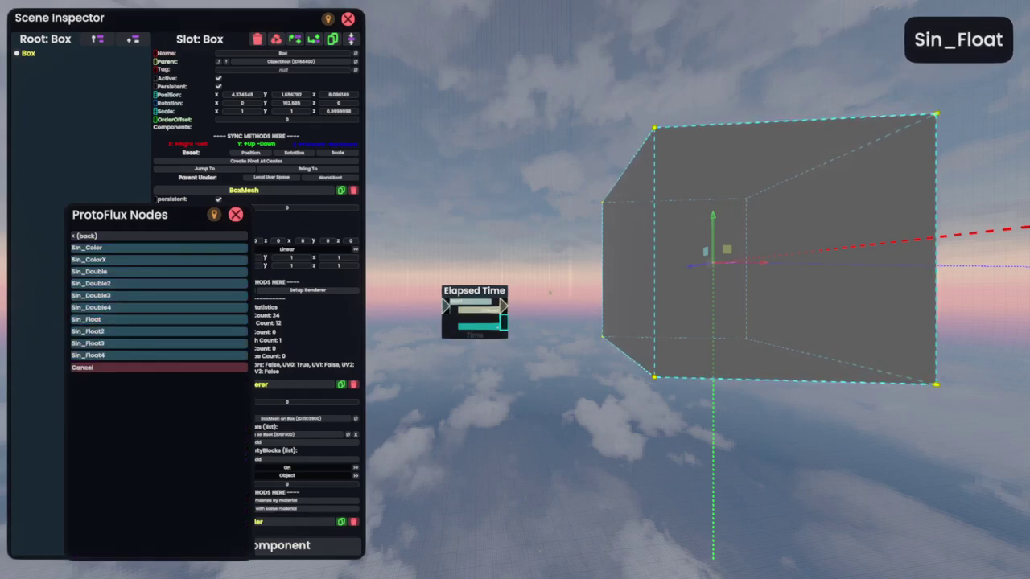
pyautogui.click(88, 235)
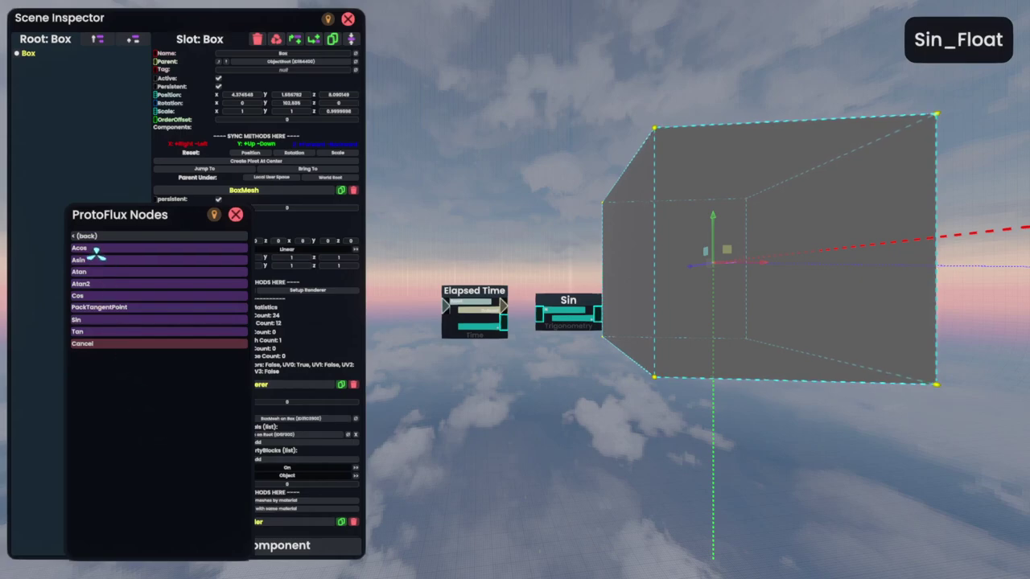
pyautogui.click(89, 236)
pyautogui.scroll(-3, 115, 459)
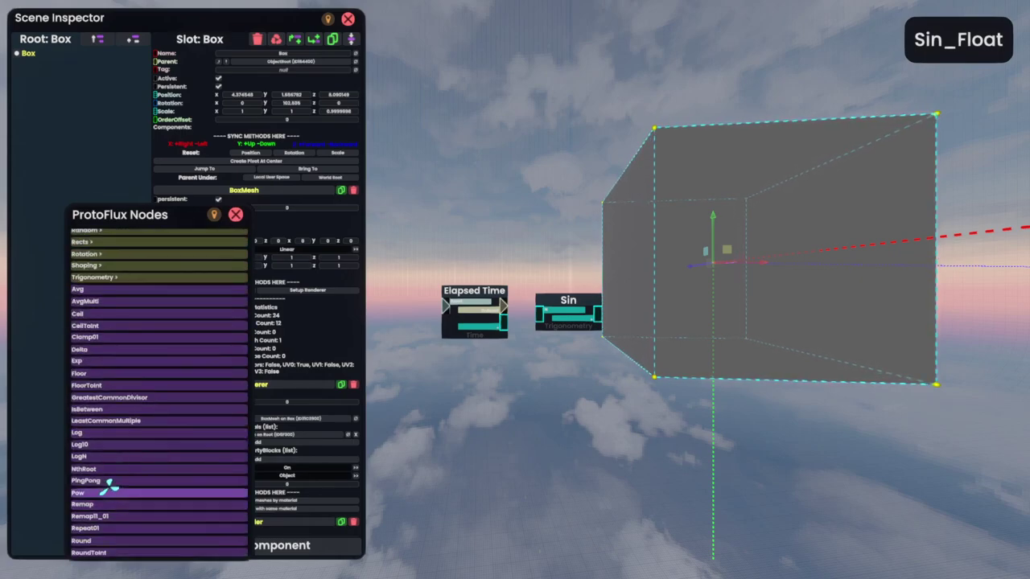
pyautogui.click(104, 503)
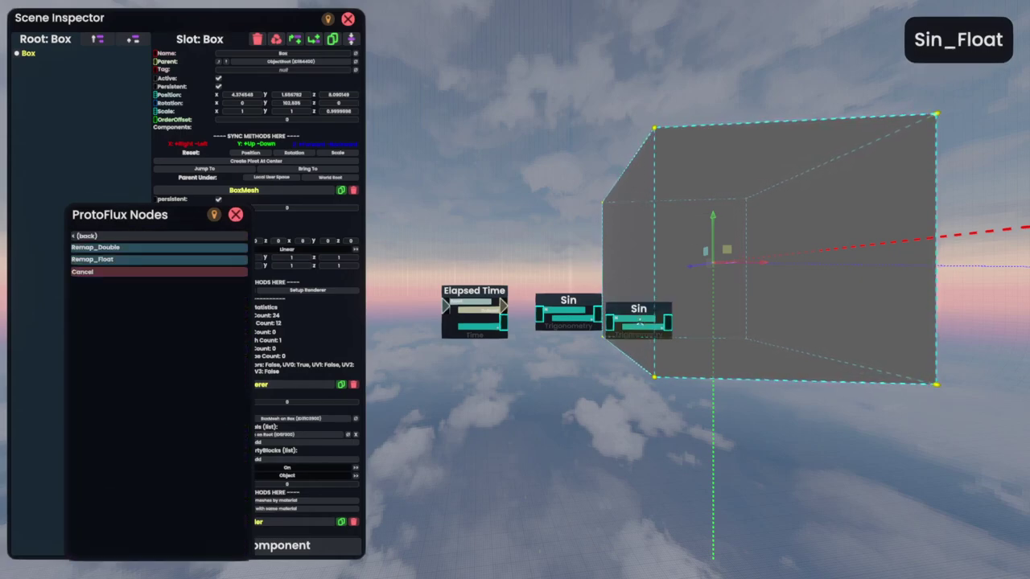
pyautogui.click(121, 236)
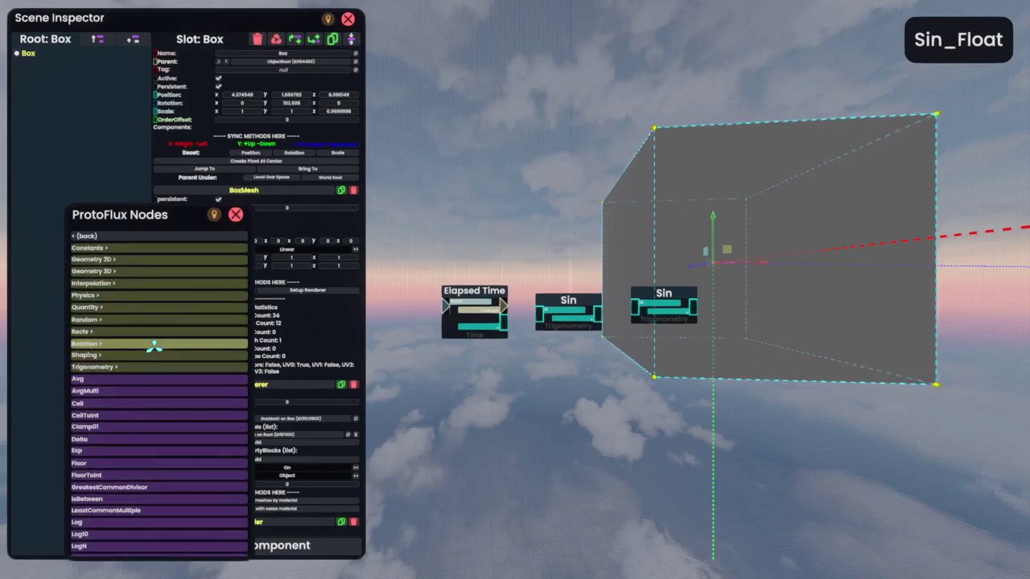
# Step: Shift the Elapsed Time node and both Sin nodes away from the box, keeping them in one row
pyautogui.moveTo(476, 324); pyautogui.dragTo(436, 318, button='right')
pyautogui.moveTo(569, 319); pyautogui.dragTo(533, 313, button='right')
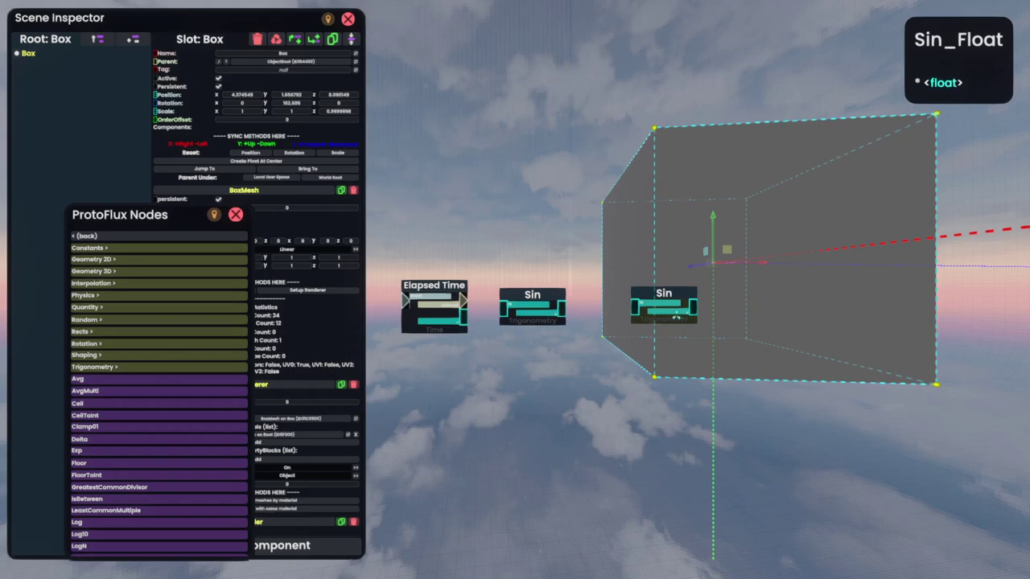
pyautogui.moveTo(660, 309); pyautogui.dragTo(622, 312, button='right')
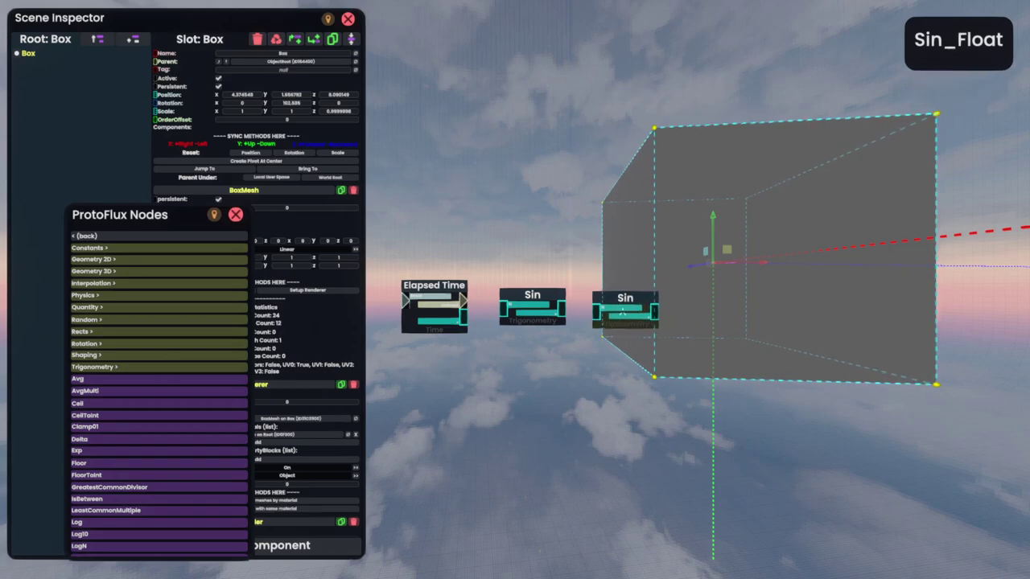
# Step: Add a Pack_Float3 node from the Packing operators, placing it at the end of the row in front of the box
pyautogui.click(97, 236)
pyautogui.scroll(-1, 121, 435)
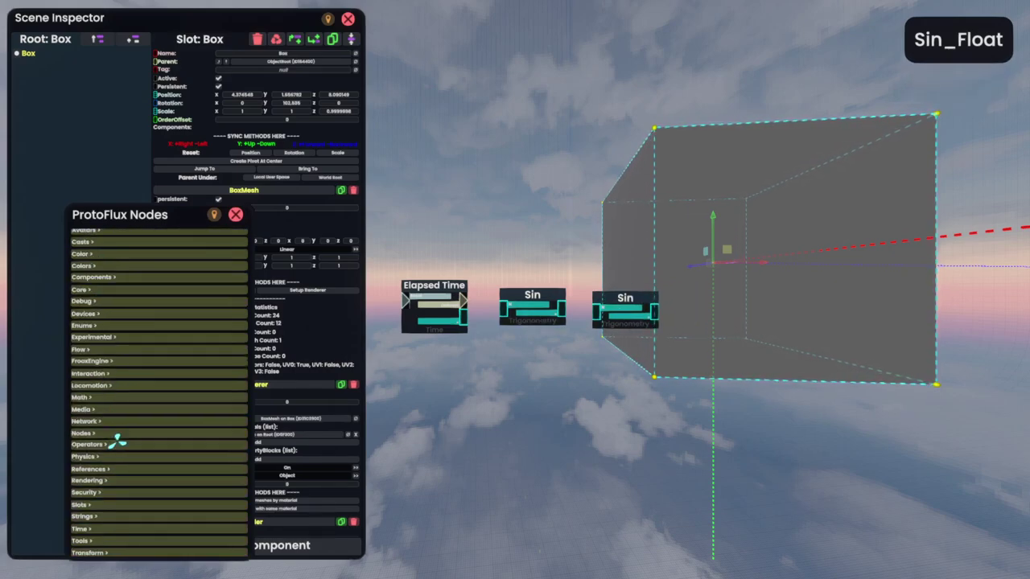
pyautogui.click(90, 442)
pyautogui.click(119, 262)
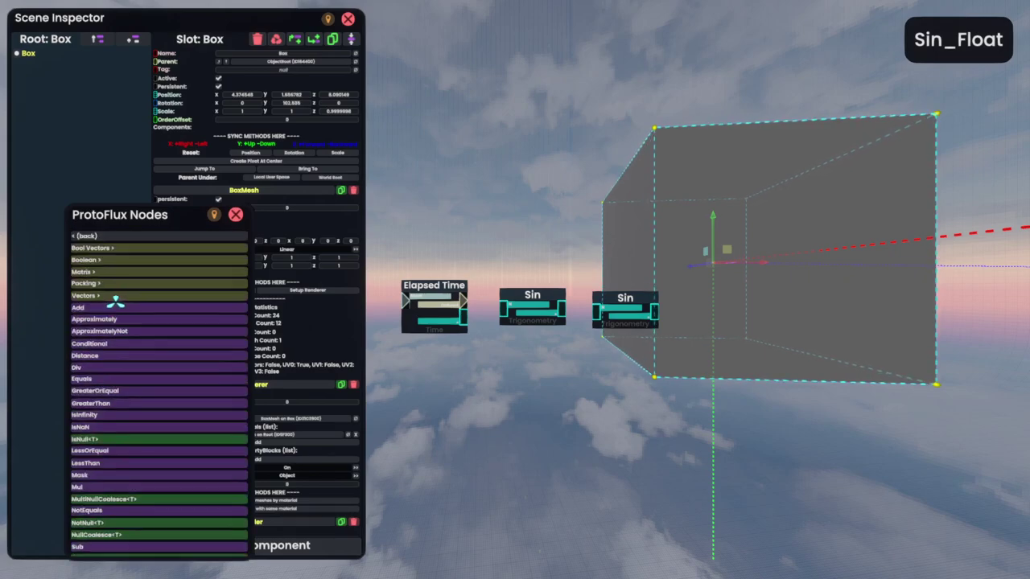
pyautogui.click(112, 290)
pyautogui.click(99, 260)
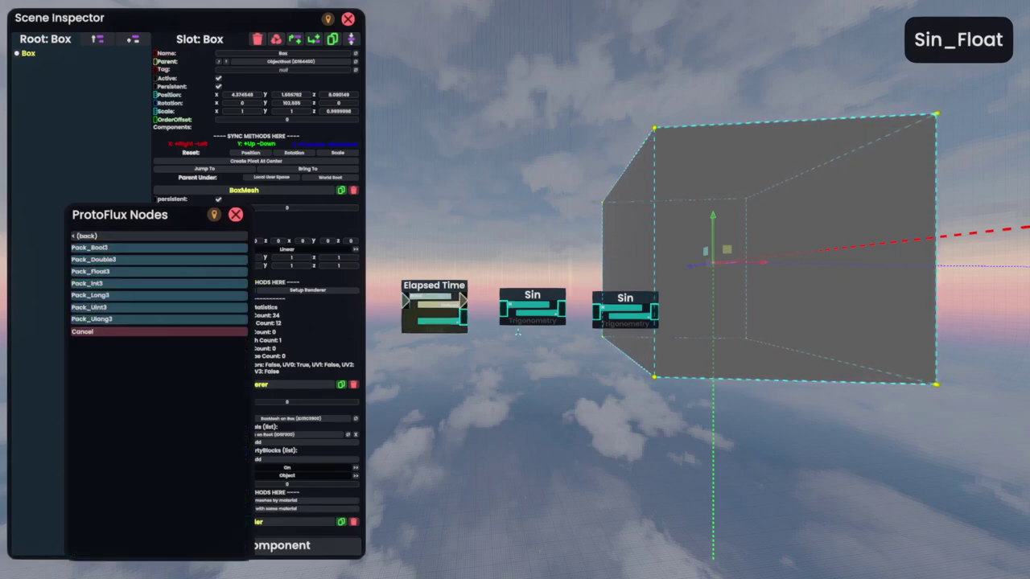
pyautogui.click(103, 272)
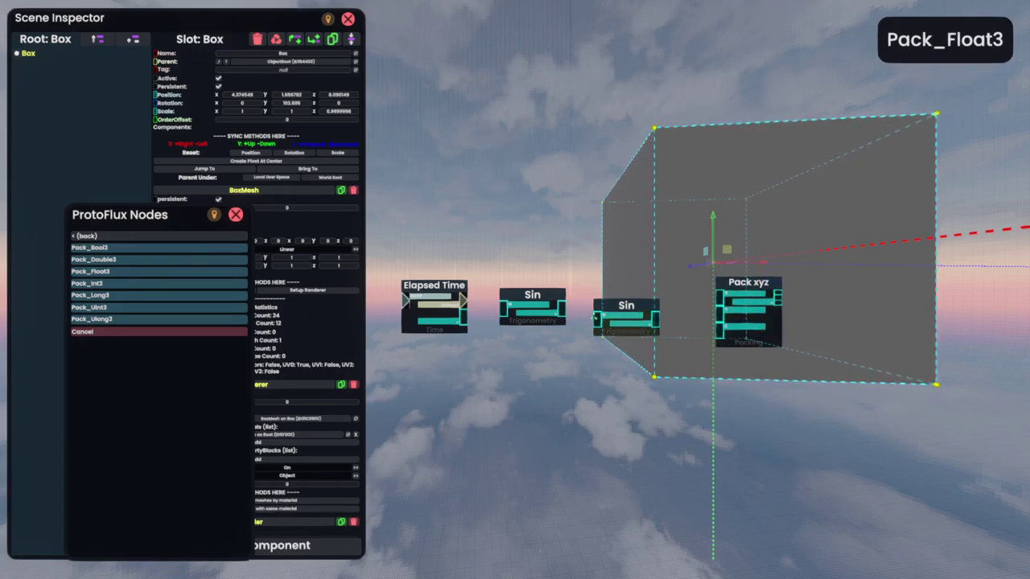
# Step: Move the surplus second Sin node out of the row and destroy it
pyautogui.moveTo(620, 321); pyautogui.dragTo(605, 359, button='right')
pyautogui.press('t')
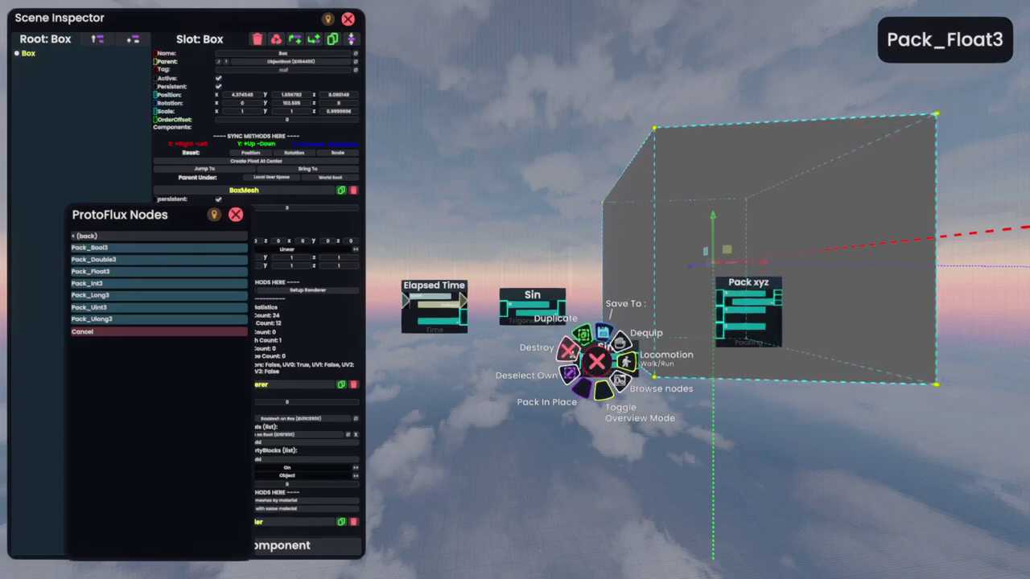
pyautogui.click(570, 352)
# Step: Add a Remap_Float node from the Math nodes between the Sin and Pack xyz nodes
pyautogui.click(115, 238)
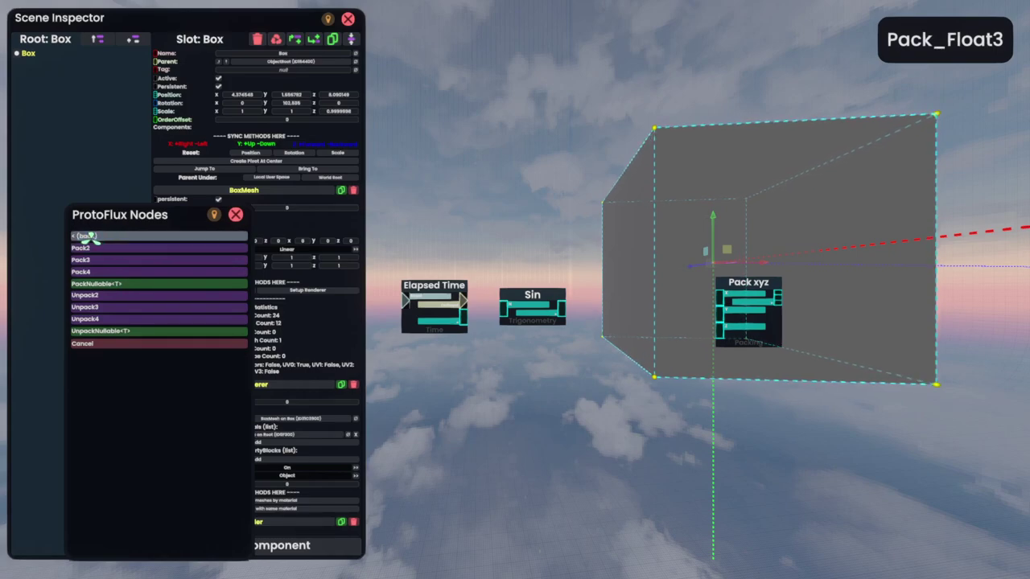
pyautogui.click(89, 235)
pyautogui.click(88, 235)
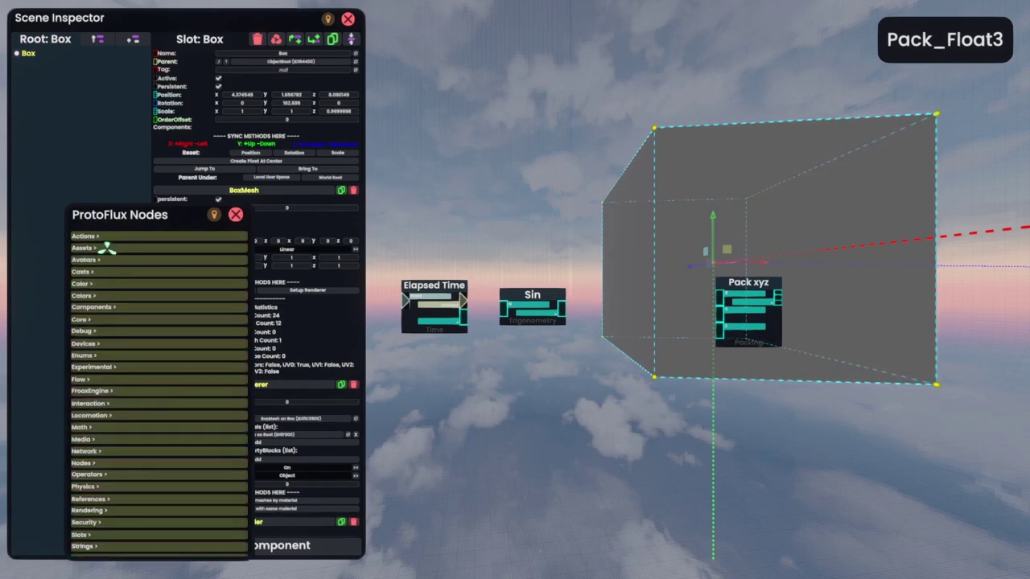
pyautogui.click(97, 427)
pyautogui.scroll(-3, 138, 386)
pyautogui.click(95, 413)
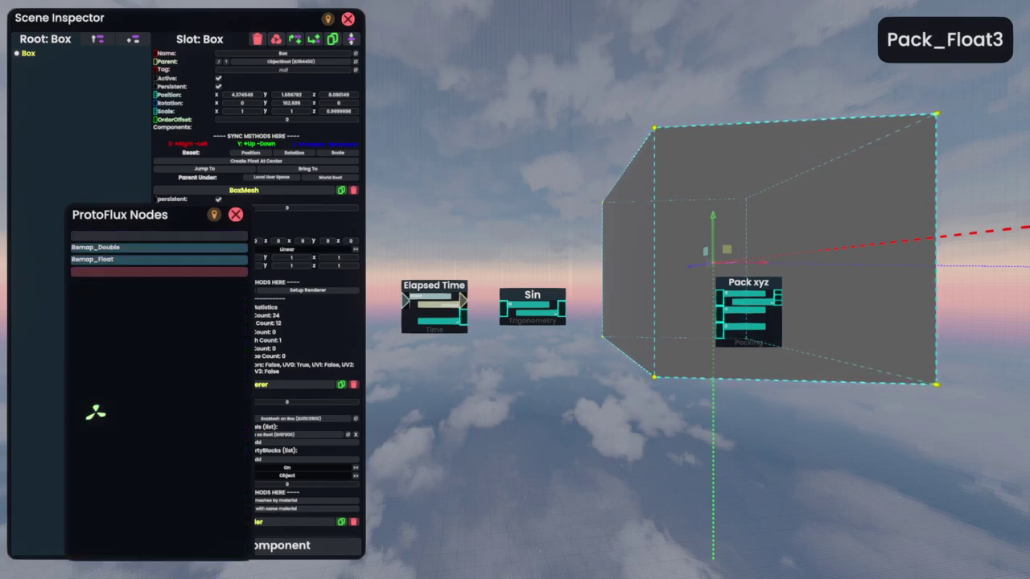
pyautogui.click(126, 259)
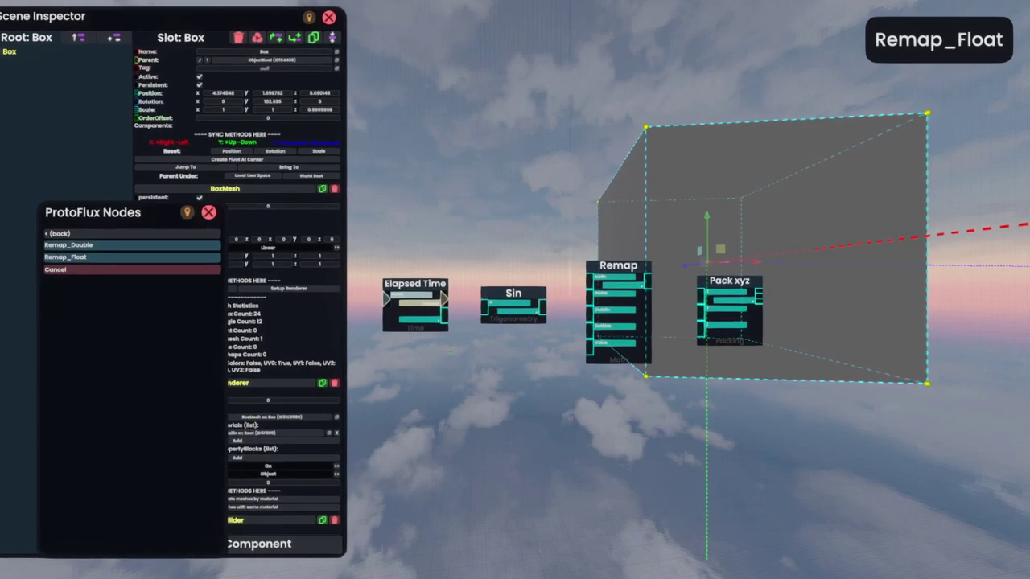
# Step: Connect the Elapsed Time output to the Sin input and the Sin output to the Value input of Remap
pyautogui.moveTo(443, 318); pyautogui.dragTo(485, 310)
pyautogui.moveTo(507, 307); pyautogui.dragTo(496, 314, button='right')
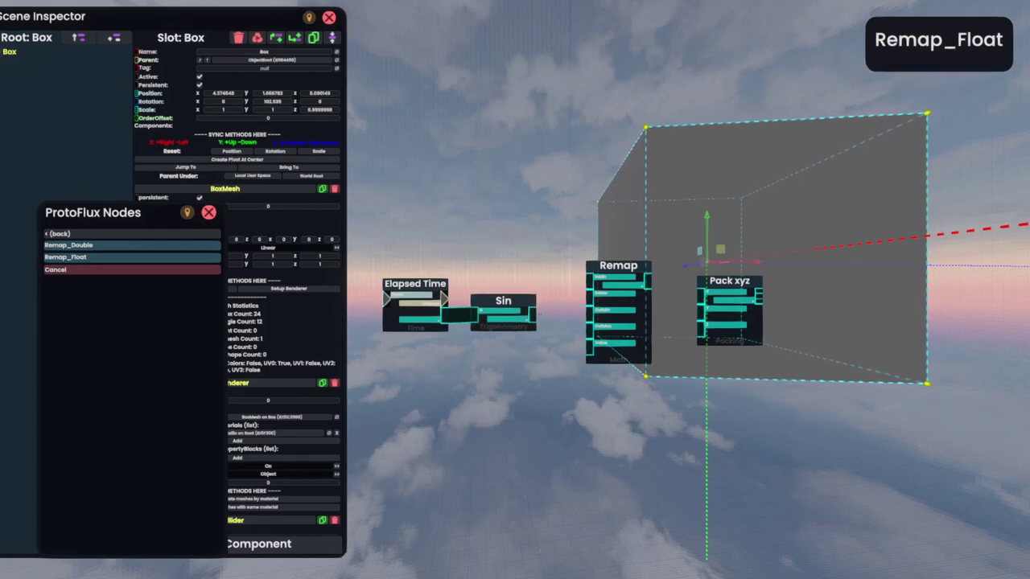
pyautogui.moveTo(532, 316); pyautogui.dragTo(589, 354)
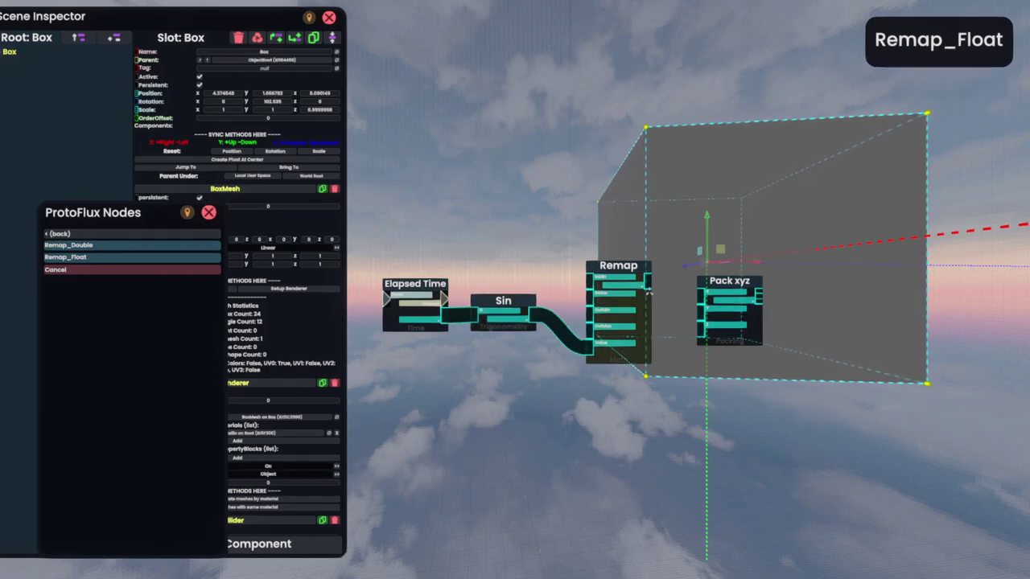
# Step: Connect the Remap output to the X, Y and Z inputs of Pack xyz and raise that node beside Remap
pyautogui.moveTo(647, 282); pyautogui.dragTo(701, 312)
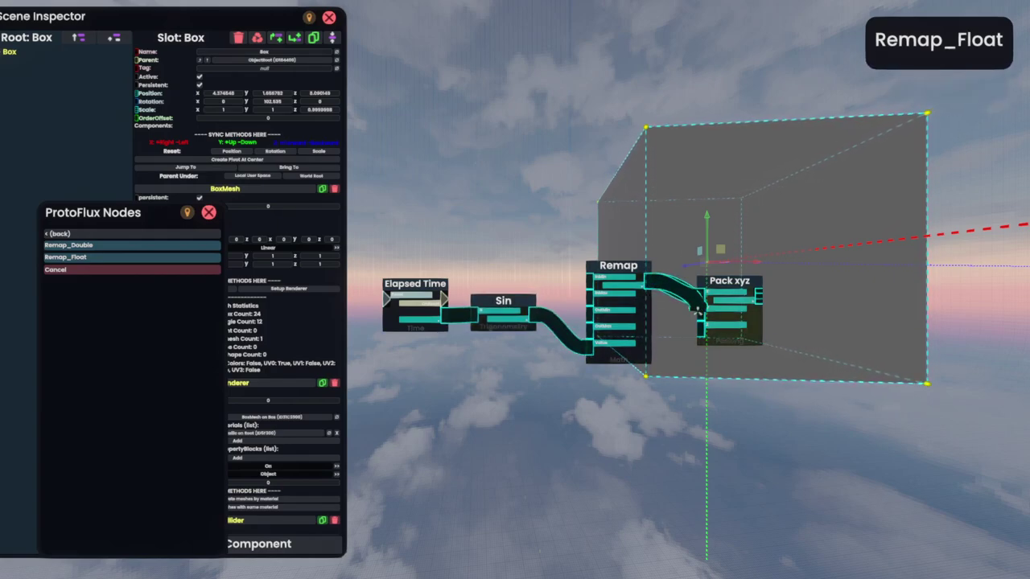
pyautogui.moveTo(647, 282); pyautogui.dragTo(701, 329)
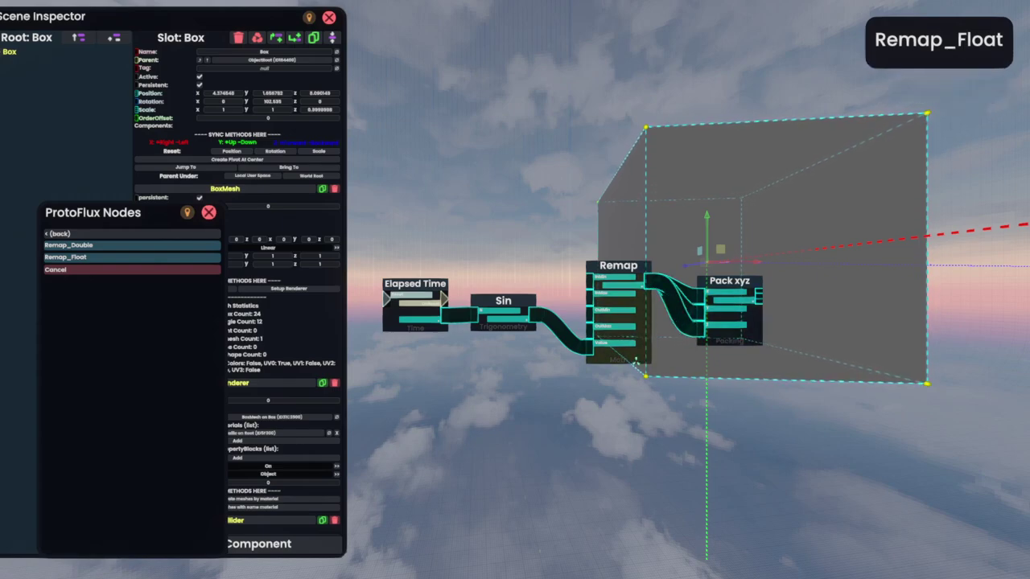
pyautogui.moveTo(736, 313); pyautogui.dragTo(737, 291, button='right')
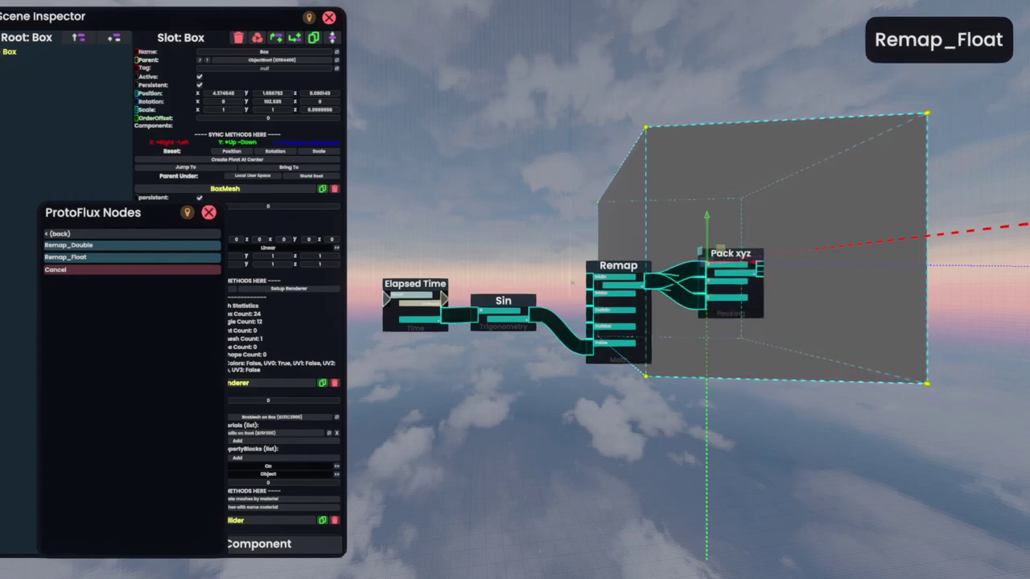
# Step: Create float Input nodes for the first two inputs of Remap and stack them above the Sin node
pyautogui.moveTo(591, 279); pyautogui.dragTo(515, 228)
pyautogui.press('r')
pyautogui.moveTo(513, 216); pyautogui.dragTo(506, 211, button='right')
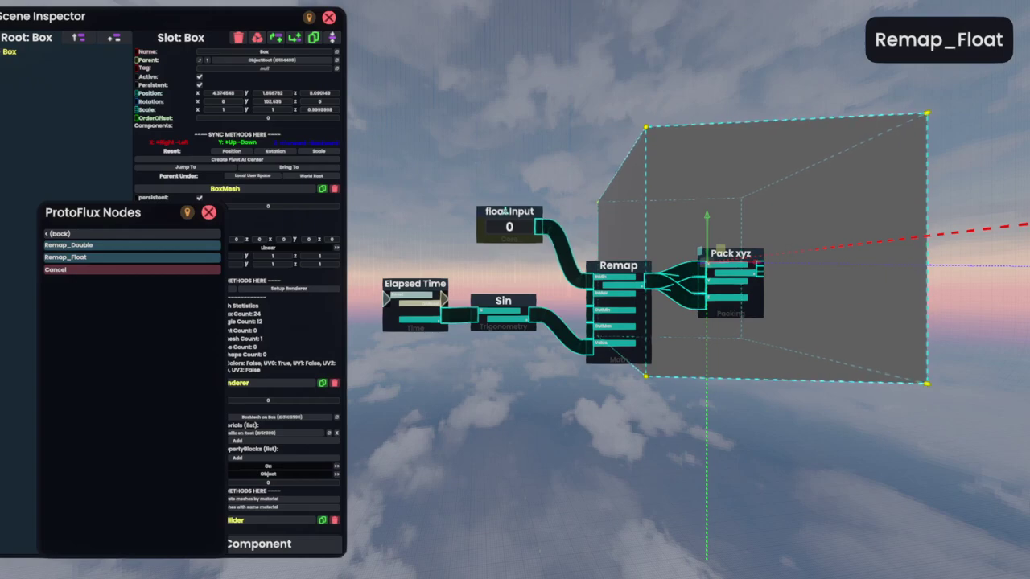
pyautogui.moveTo(597, 309); pyautogui.dragTo(510, 264)
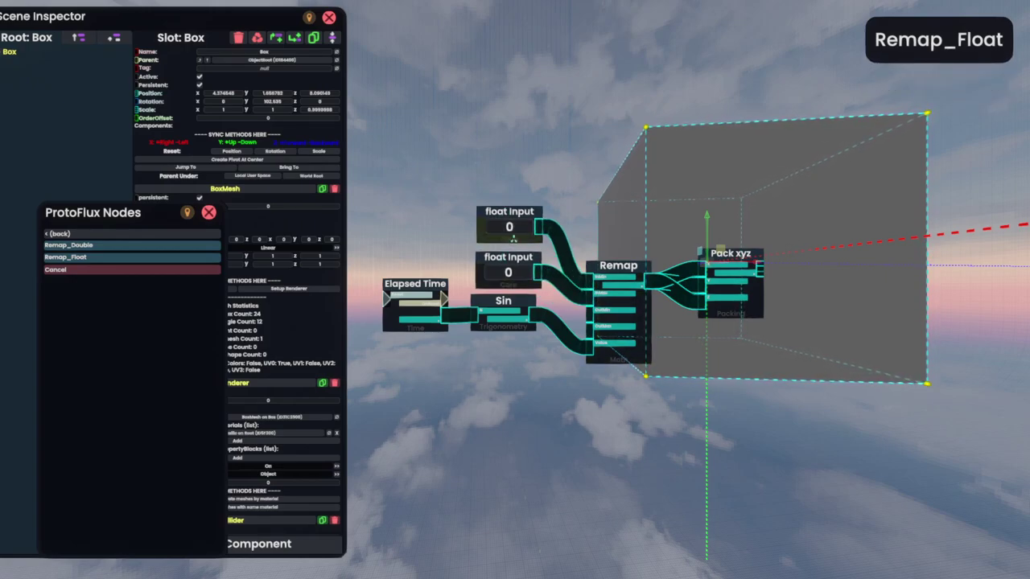
pyautogui.moveTo(505, 316); pyautogui.dragTo(508, 382)
pyautogui.moveTo(434, 296); pyautogui.dragTo(433, 364)
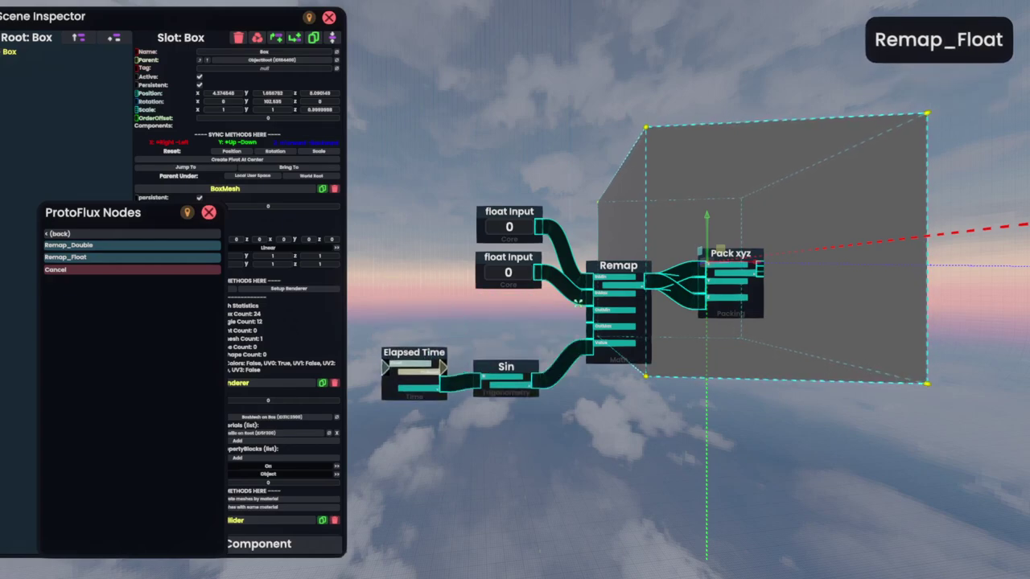
pyautogui.moveTo(587, 312); pyautogui.dragTo(502, 316)
pyautogui.press('r')
pyautogui.moveTo(502, 308); pyautogui.dragTo(509, 304, button='right')
pyautogui.press('t')
pyautogui.click(487, 295)
# Step: Compact the layout: raise Elapsed Time, Sin and Remap, and shrink the two float Input nodes stacked above Sin
pyautogui.moveTo(413, 357); pyautogui.dragTo(416, 293, button='right')
pyautogui.moveTo(506, 367); pyautogui.dragTo(509, 325)
pyautogui.moveTo(620, 336); pyautogui.dragTo(621, 323)
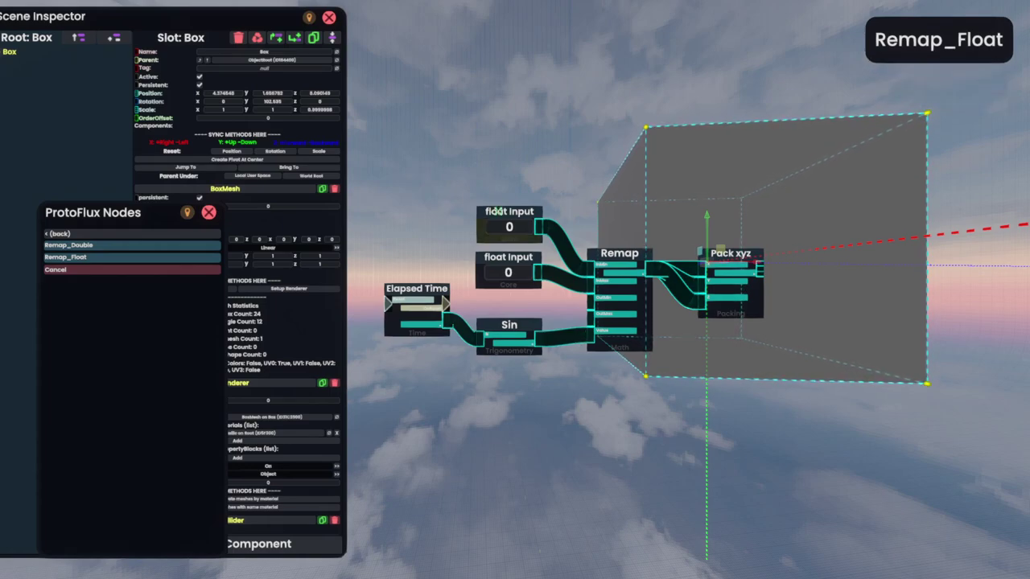
pyautogui.moveTo(501, 220); pyautogui.dragTo(507, 256)
pyautogui.moveTo(515, 340); pyautogui.dragTo(518, 324)
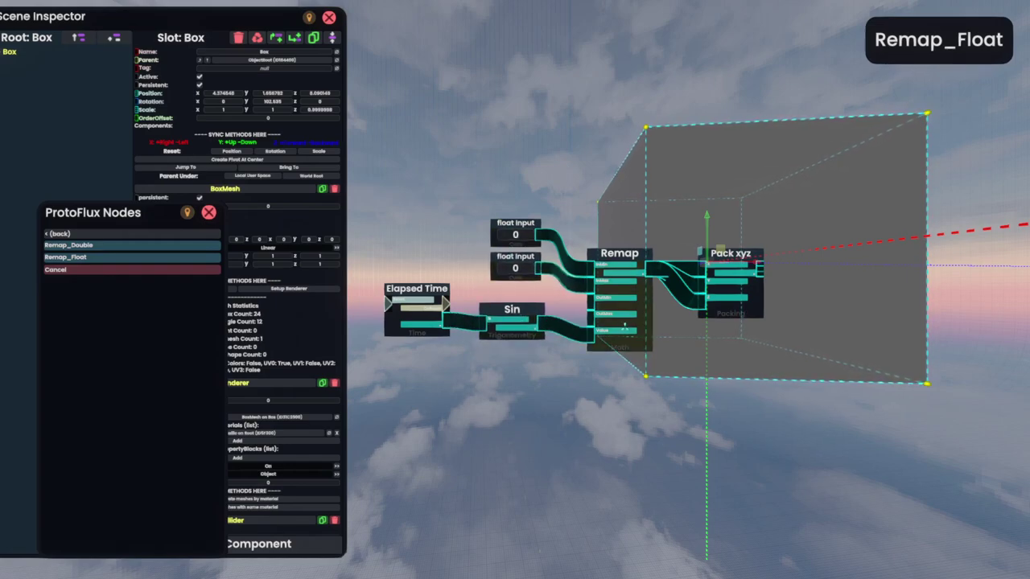
pyautogui.moveTo(631, 326); pyautogui.dragTo(622, 314)
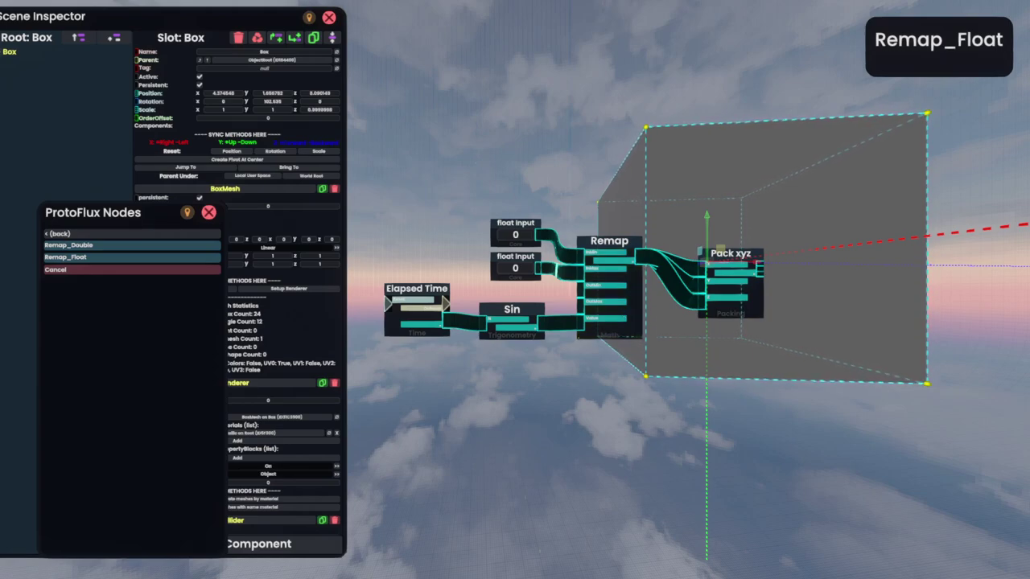
# Step: Create float Input nodes for Remap's OutMin and the input below it, and move Pack xyz closer to Remap
pyautogui.moveTo(582, 285); pyautogui.dragTo(511, 282)
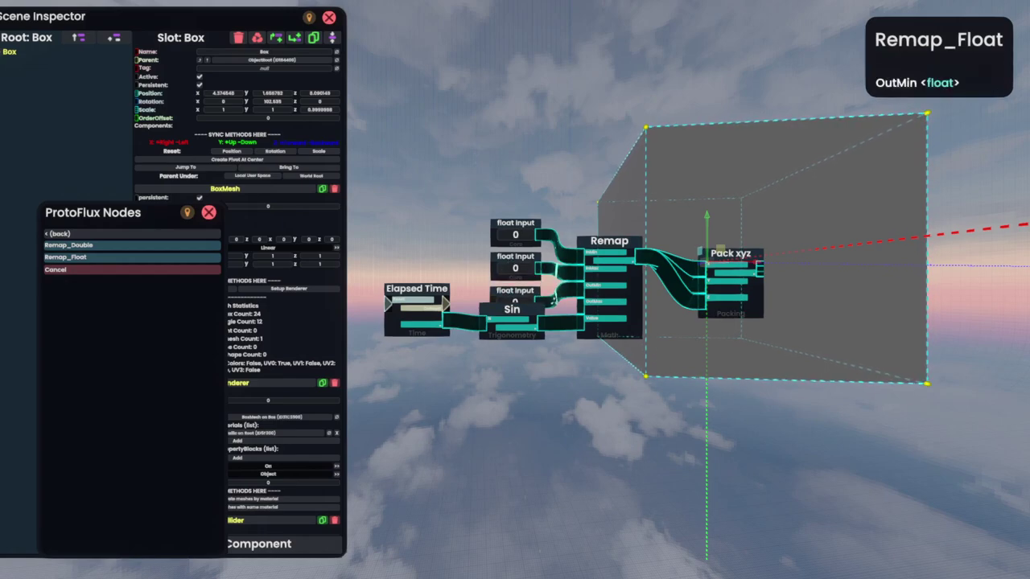
pyautogui.moveTo(583, 302); pyautogui.dragTo(511, 317)
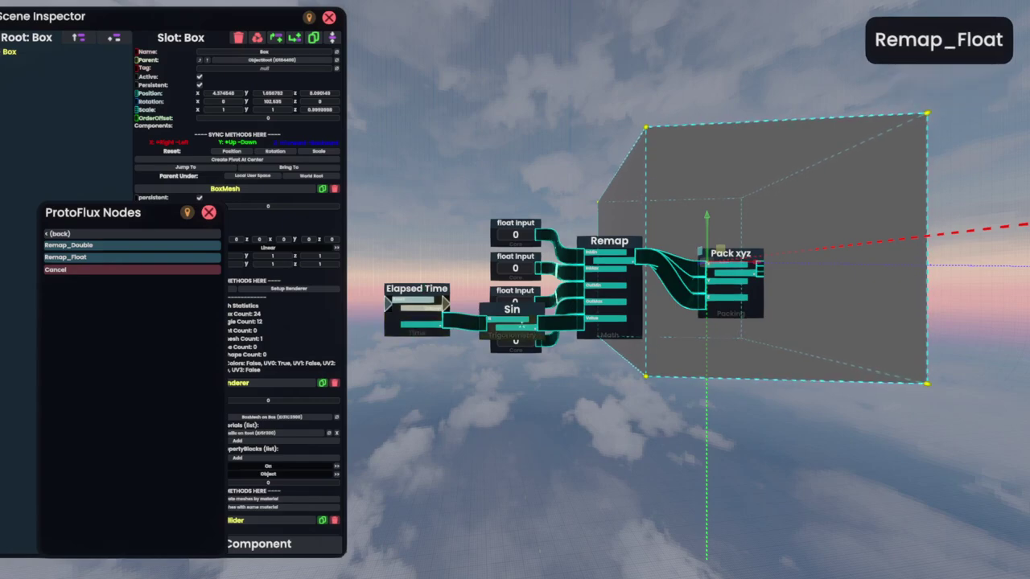
pyautogui.moveTo(719, 283); pyautogui.dragTo(694, 259)
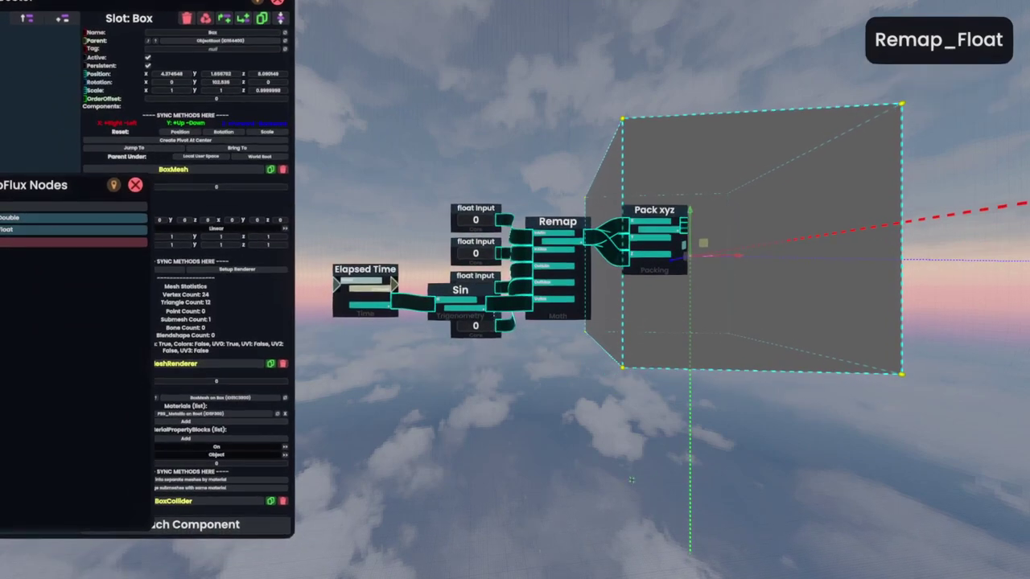
# Step: Set Remap's first three float inputs to -1, 1 and 0.2, fill in the fourth, and keep Sin between Elapsed Time and Remap
pyautogui.moveTo(474, 295); pyautogui.dragTo(480, 374, button='right')
pyautogui.click(483, 221)
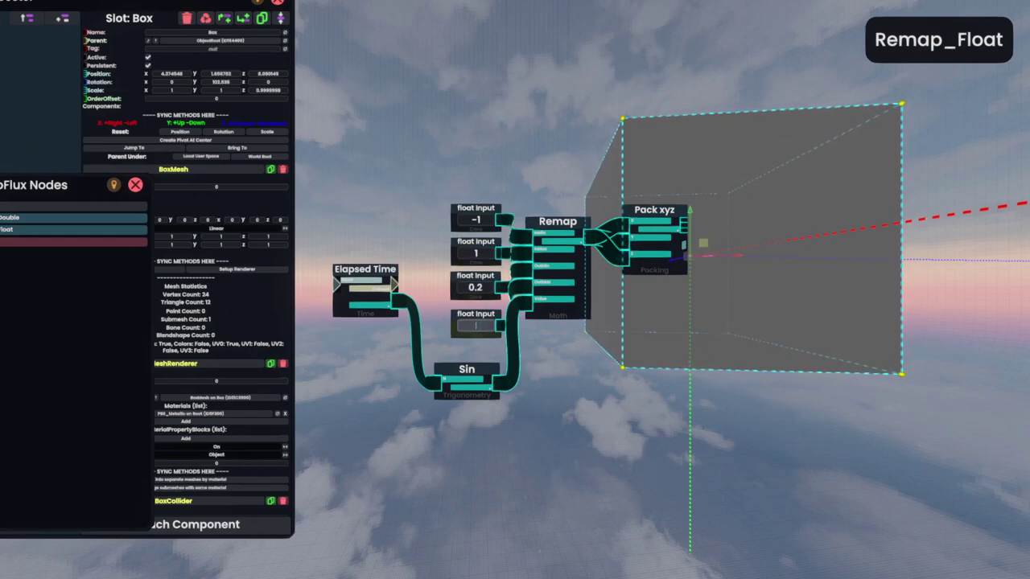
pyautogui.moveTo(462, 392); pyautogui.dragTo(461, 311)
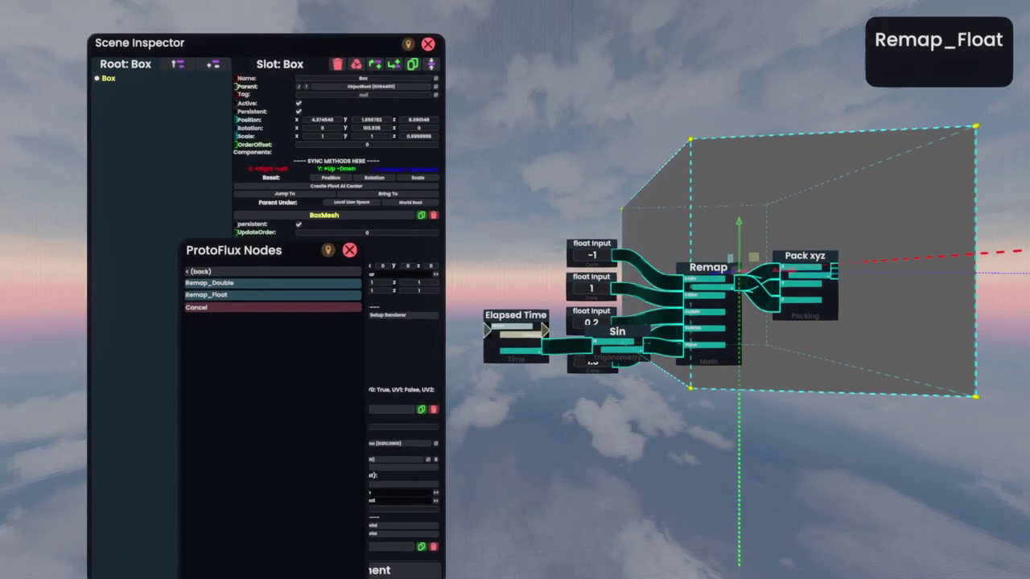
# Step: Create a Value Field Drive<float3> for the box's Scale and feed it the Pack xyz output
pyautogui.moveTo(267, 400); pyautogui.dragTo(203, 382)
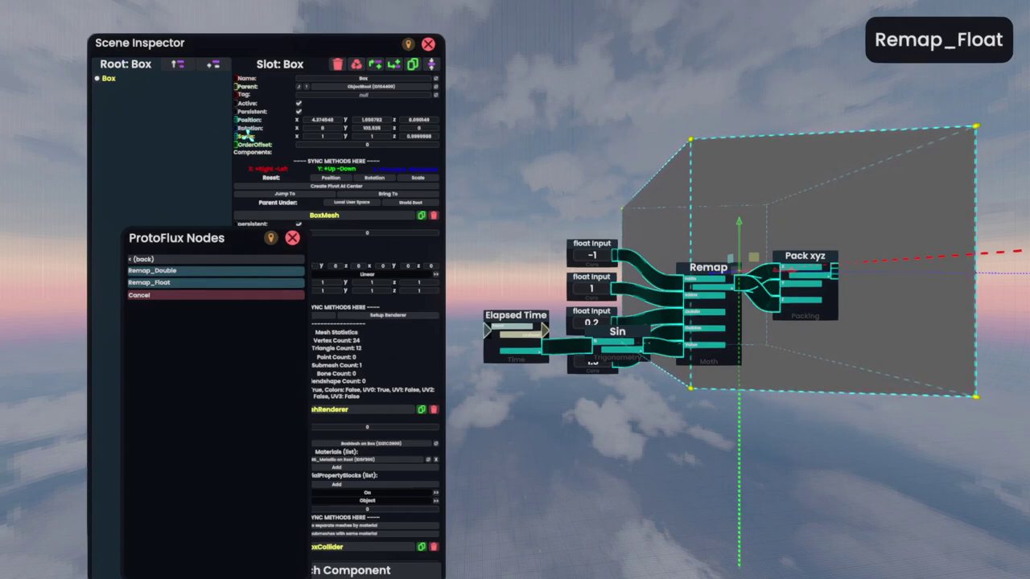
pyautogui.press('t')
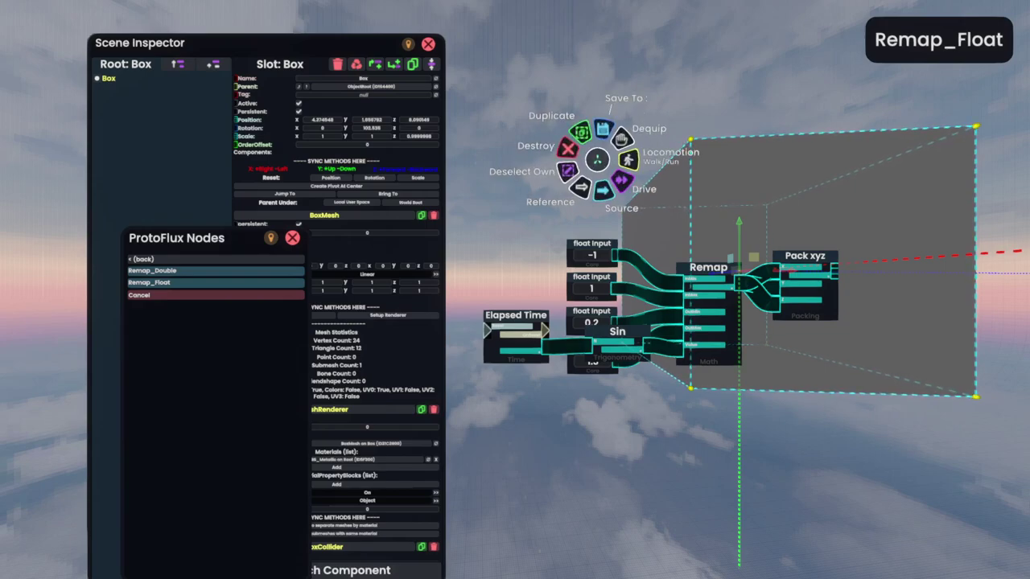
pyautogui.click(622, 182)
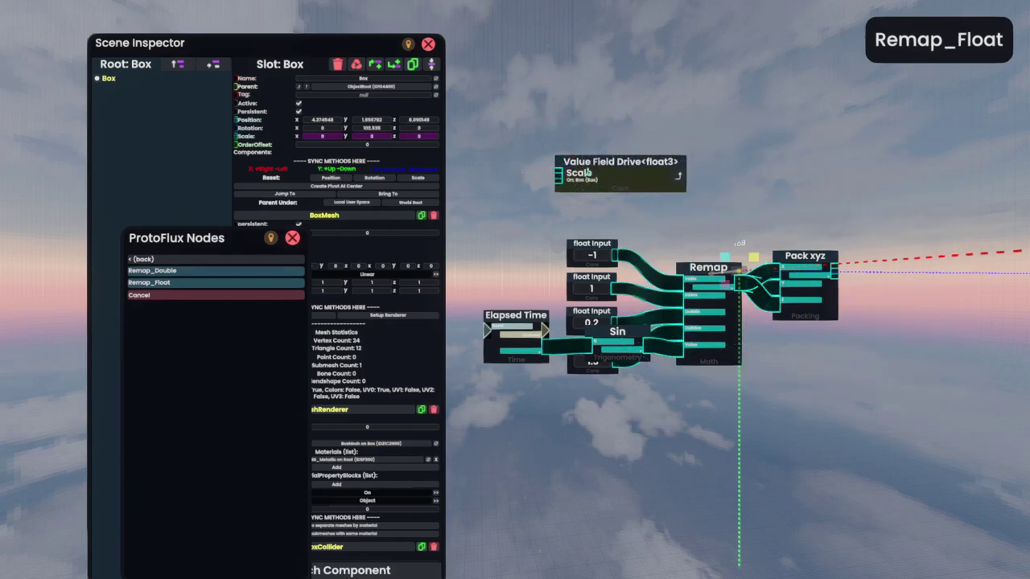
pyautogui.moveTo(834, 273); pyautogui.dragTo(872, 271)
# Step: Go over to the fishing rod and examine its ProtoFlux graph as a whole
pyautogui.press('d')
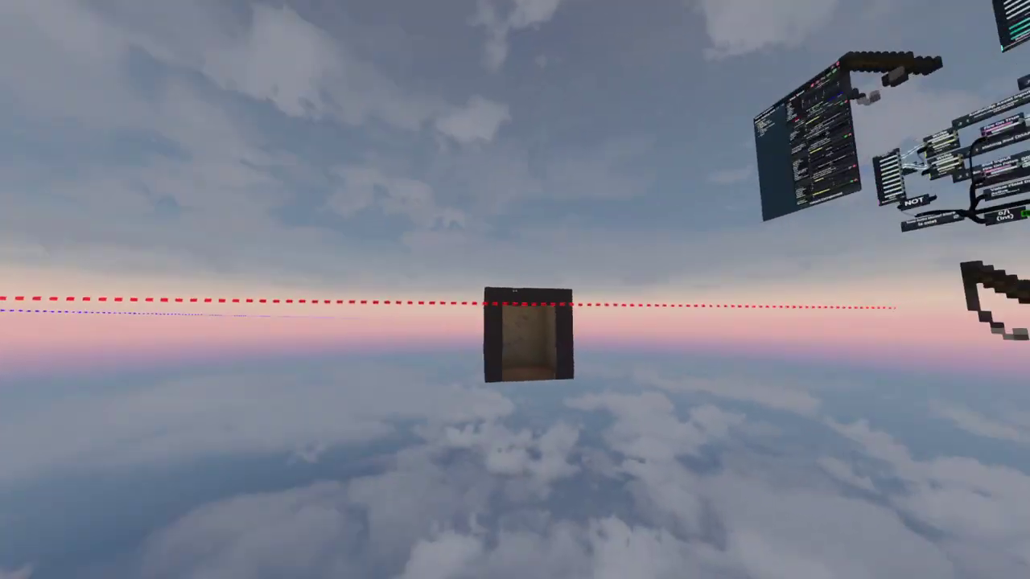
pyautogui.press('t')
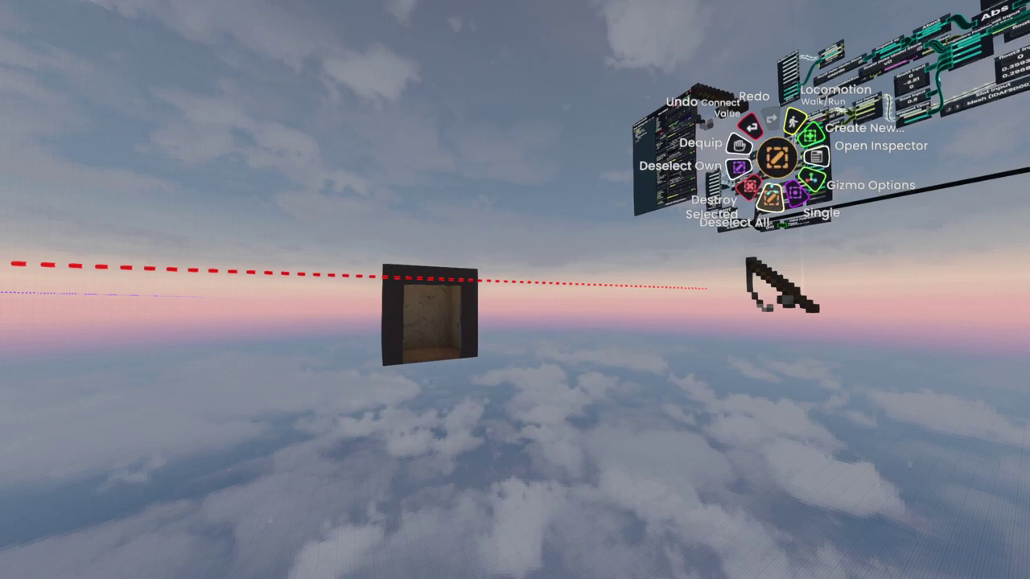
pyautogui.press('t')
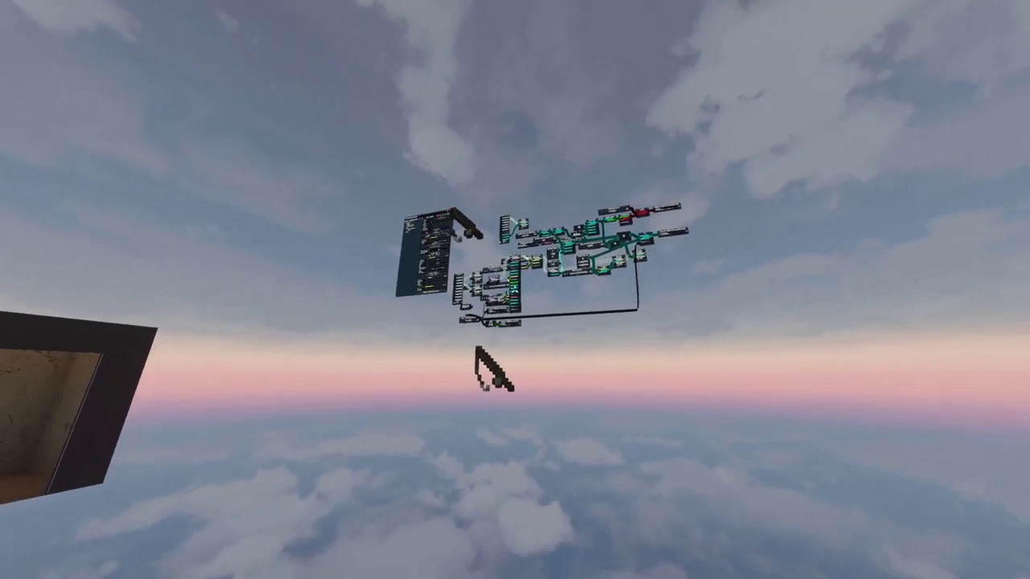
pyautogui.press('w')
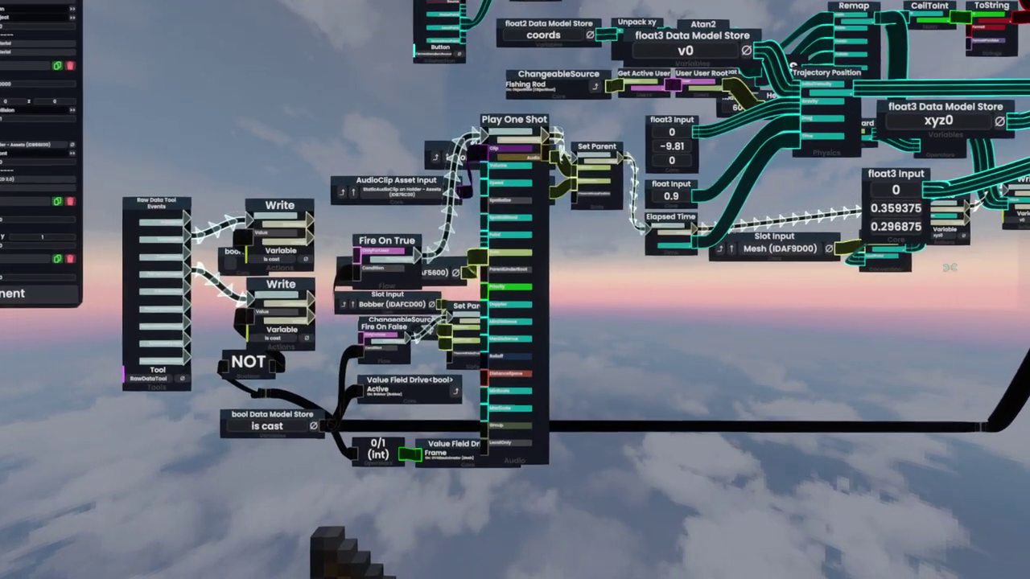
pyautogui.press('s')
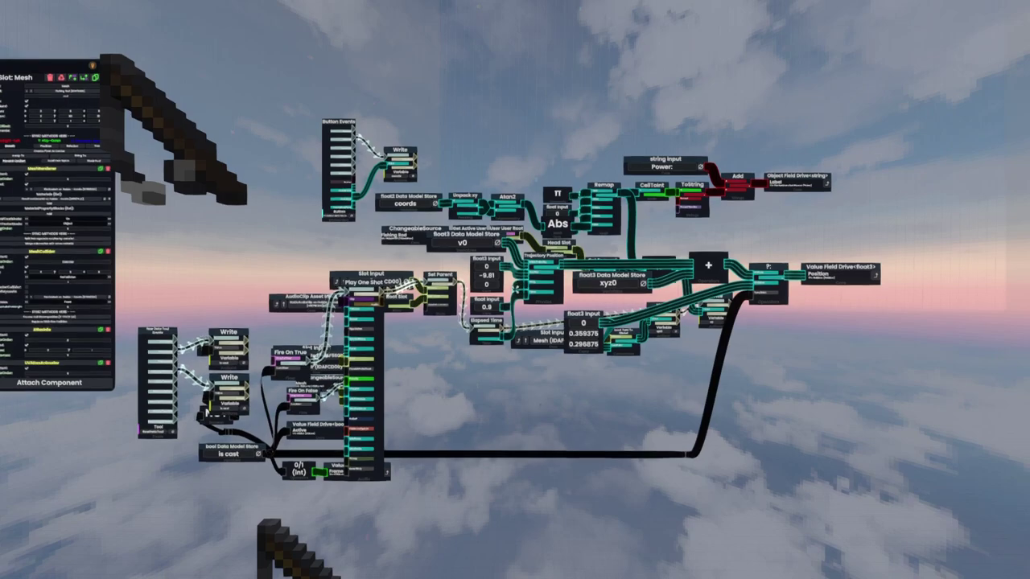
pyautogui.press('d')
pyautogui.press('a')
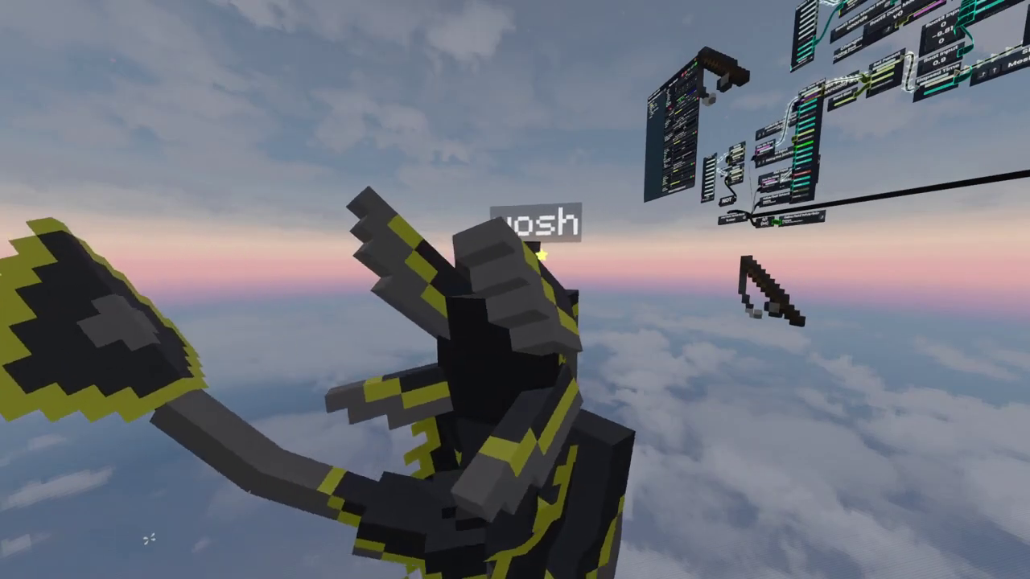
# Step: Equip the fishing rod tool and clear the selection gizmo from the box
pyautogui.rightClick(777, 303)
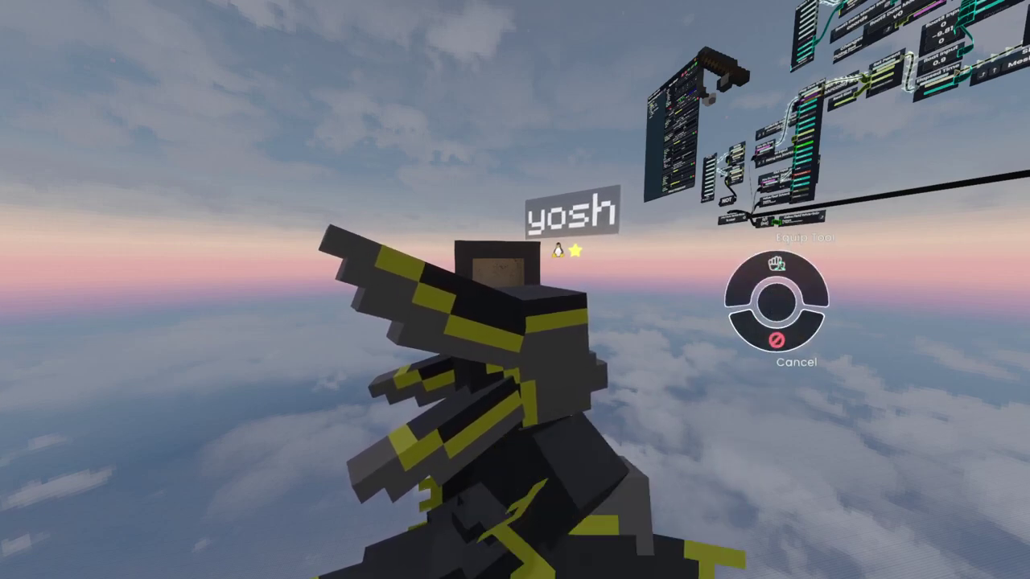
pyautogui.click(764, 267)
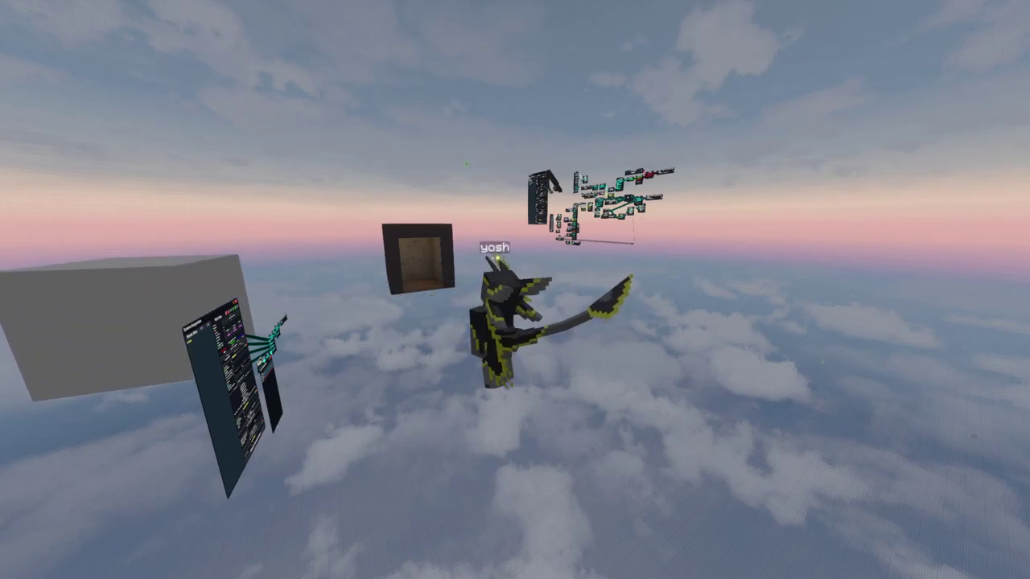
pyautogui.press('t')
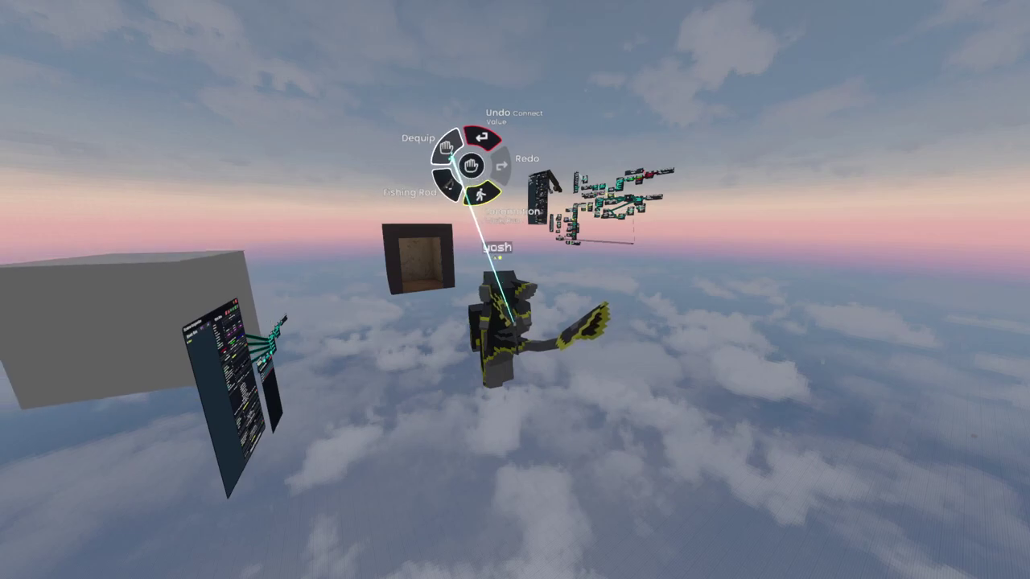
pyautogui.press('t')
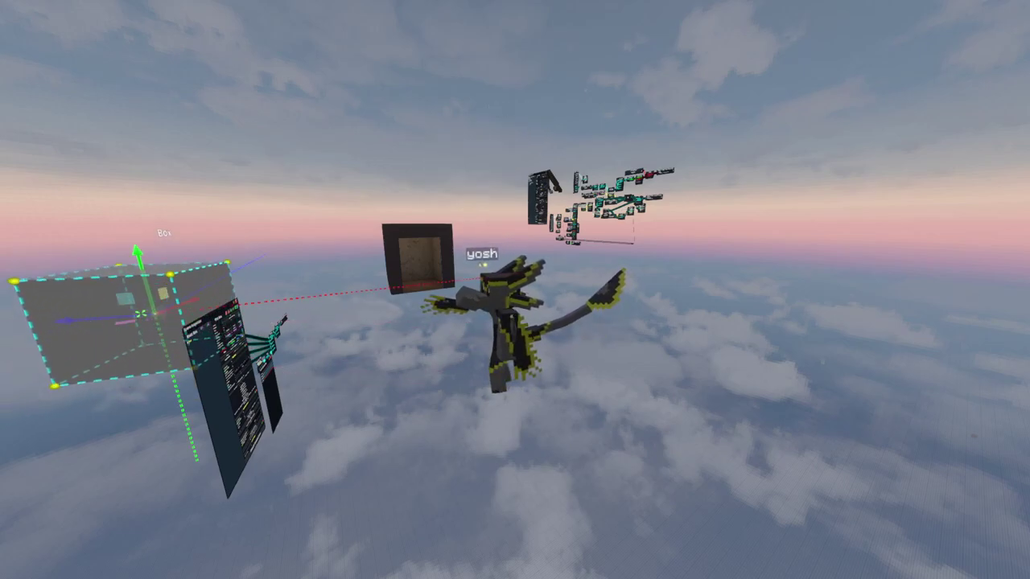
pyautogui.press('t')
pyautogui.click(283, 126)
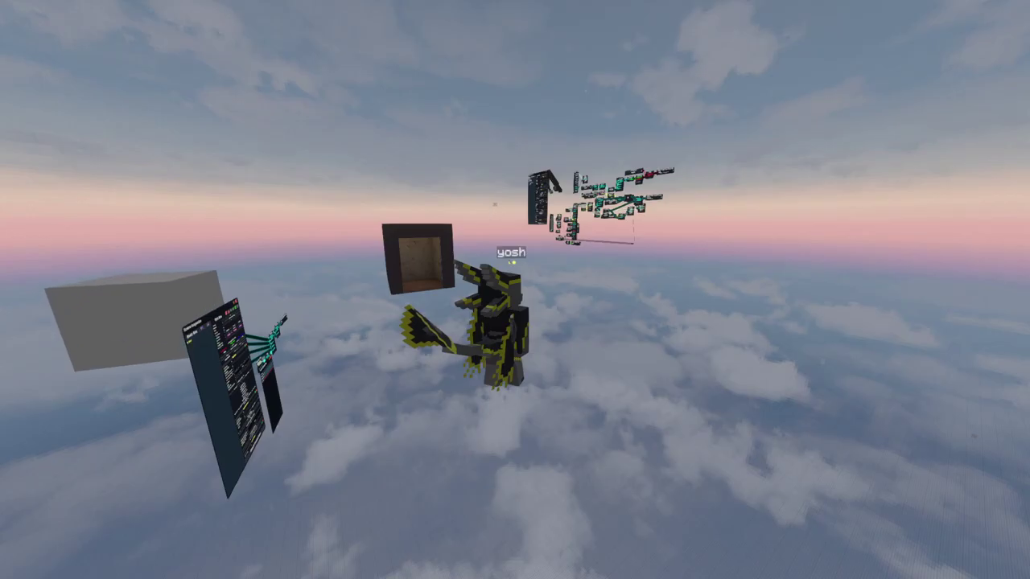
# Step: Switch to first-person view, approach the fishing rod's node graph and set the locomotion mode to Fly
pyautogui.press('F5')
pyautogui.press('d')
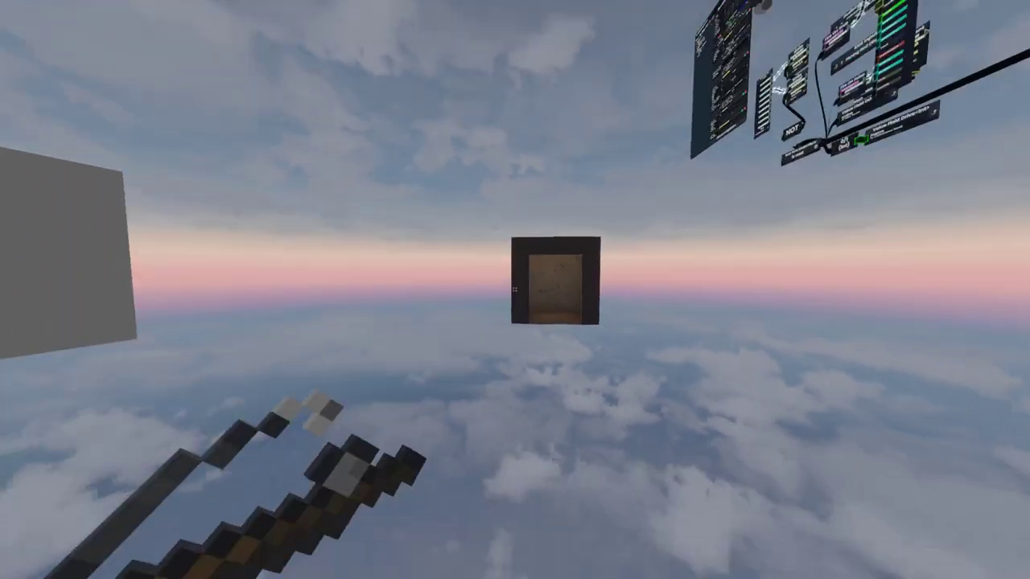
pyautogui.press('w')
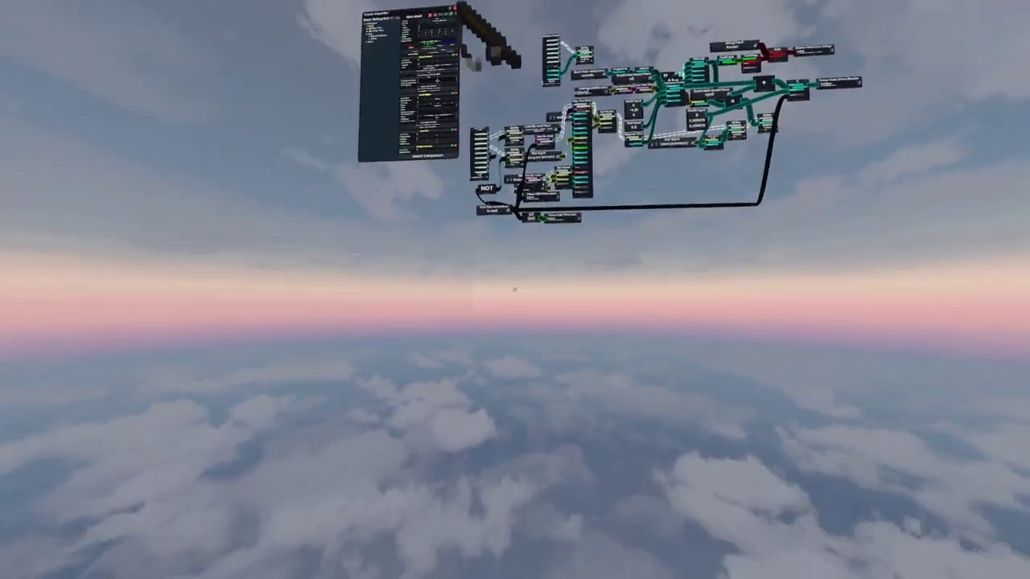
pyautogui.press('t')
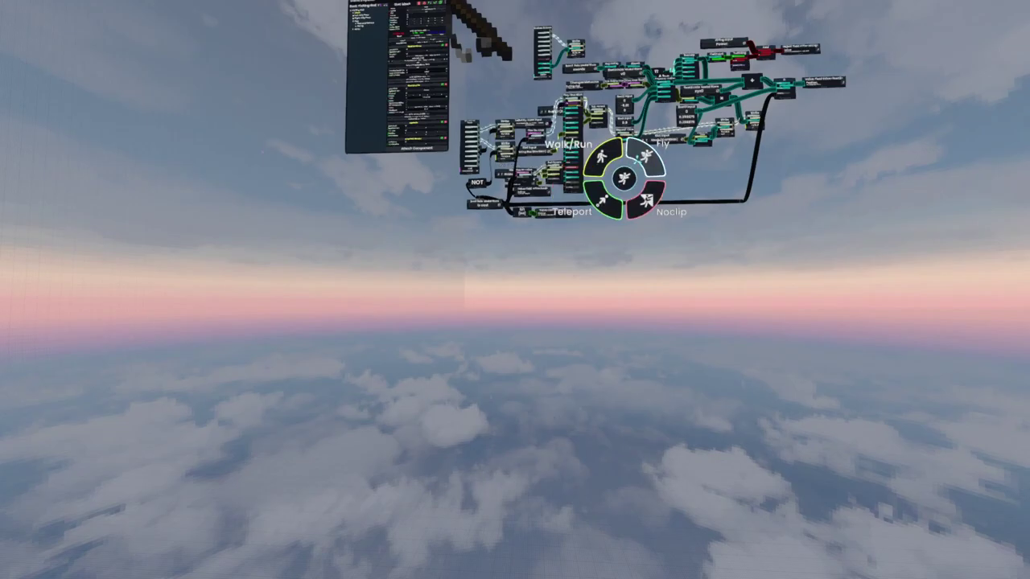
pyautogui.click(636, 160)
pyautogui.press('space')
# Step: Fly along the fishing rod's graph and examine the cast events, Play One Shot, Trajectory Position and Bobber Position drive nodes
pyautogui.press('w')
pyautogui.press('s')
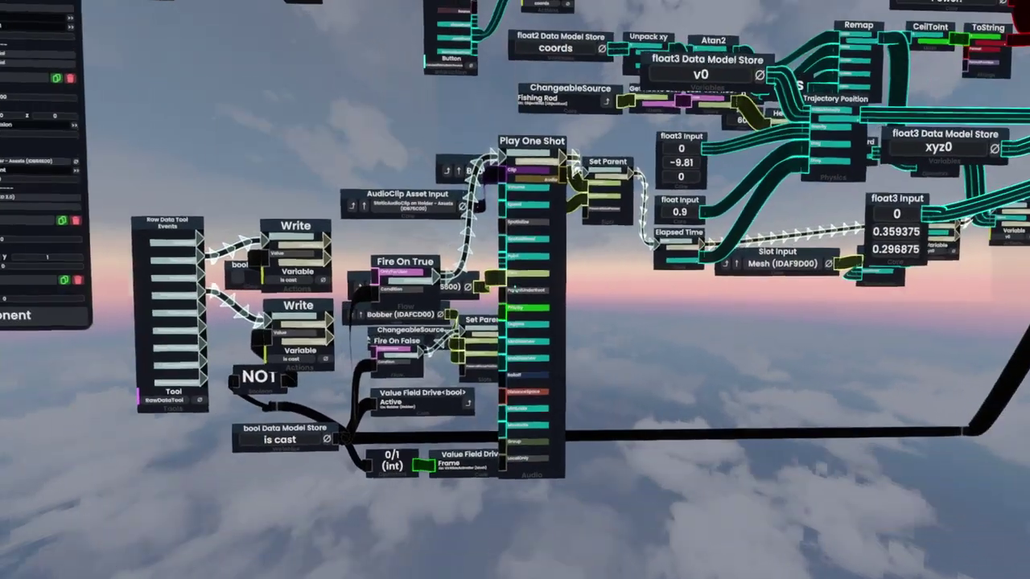
pyautogui.press('w')
pyautogui.press('d')
pyautogui.press('s')
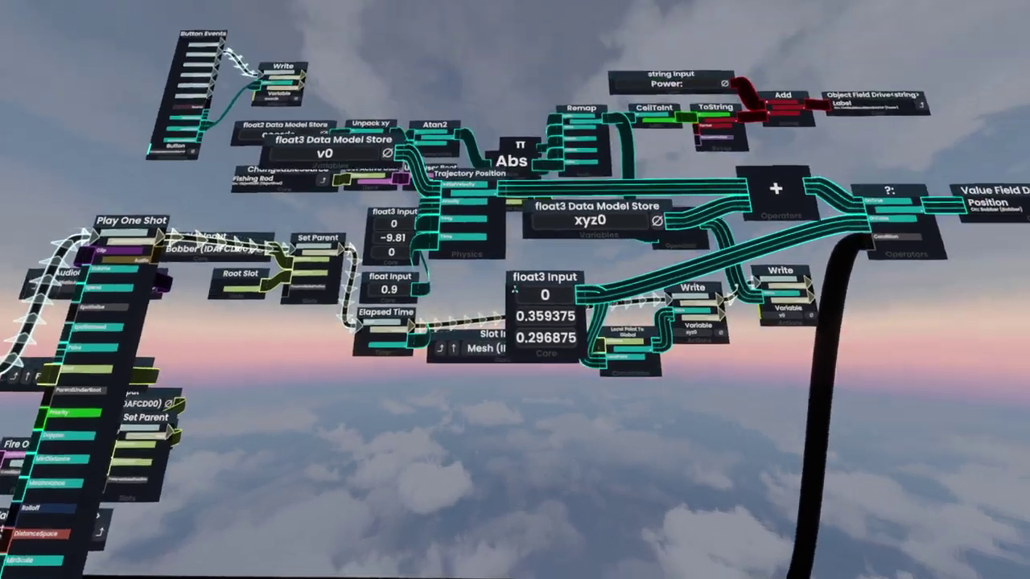
pyautogui.press('d')
pyautogui.press('a')
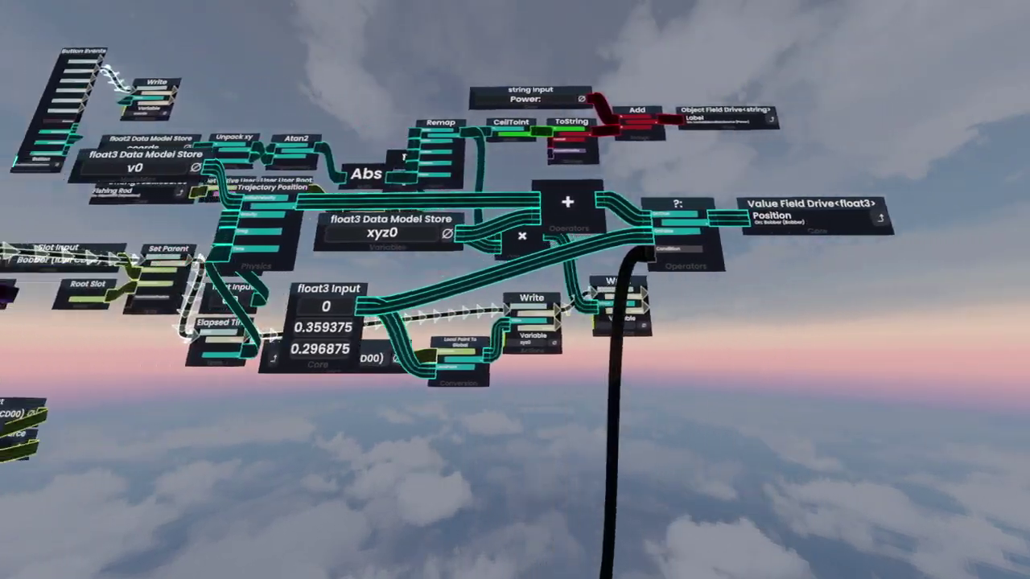
pyautogui.press('a')
pyautogui.press('s')
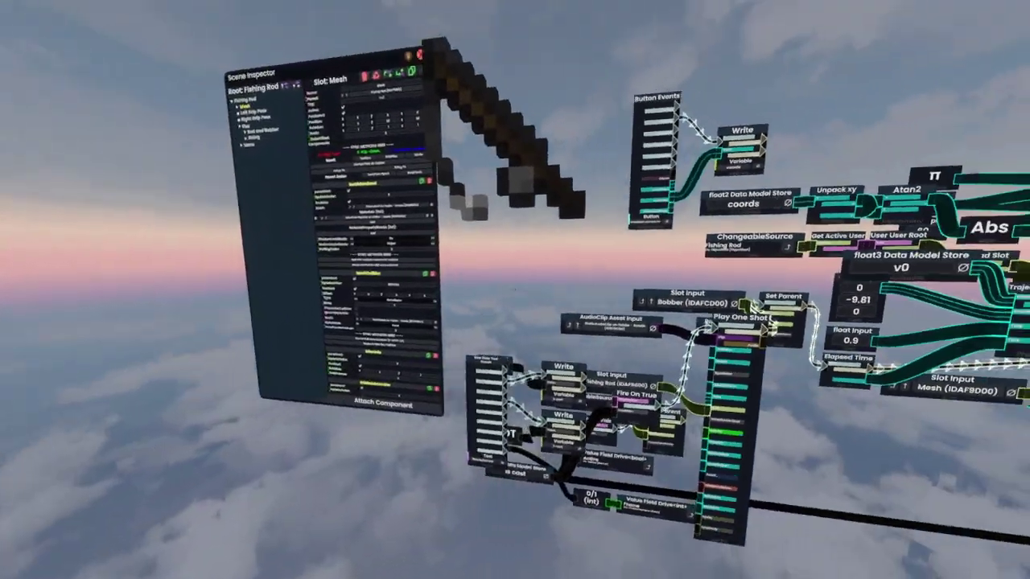
pyautogui.press('a')
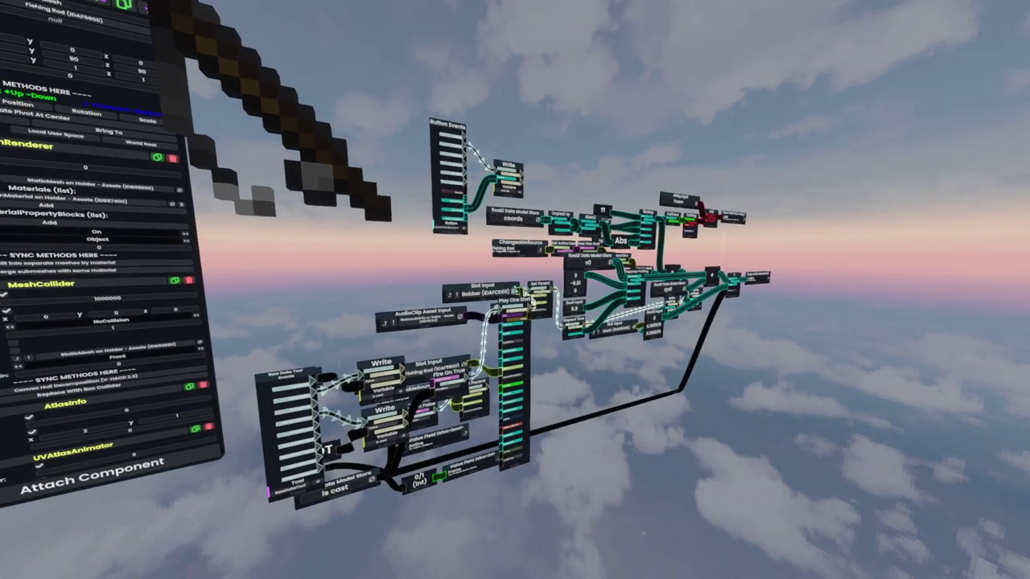
pyautogui.press('w')
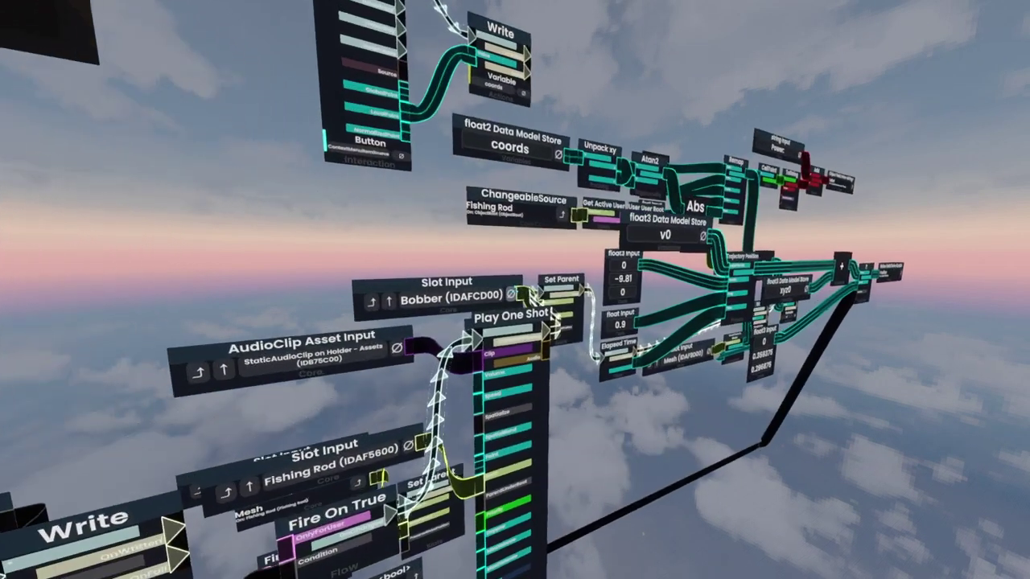
pyautogui.press('a')
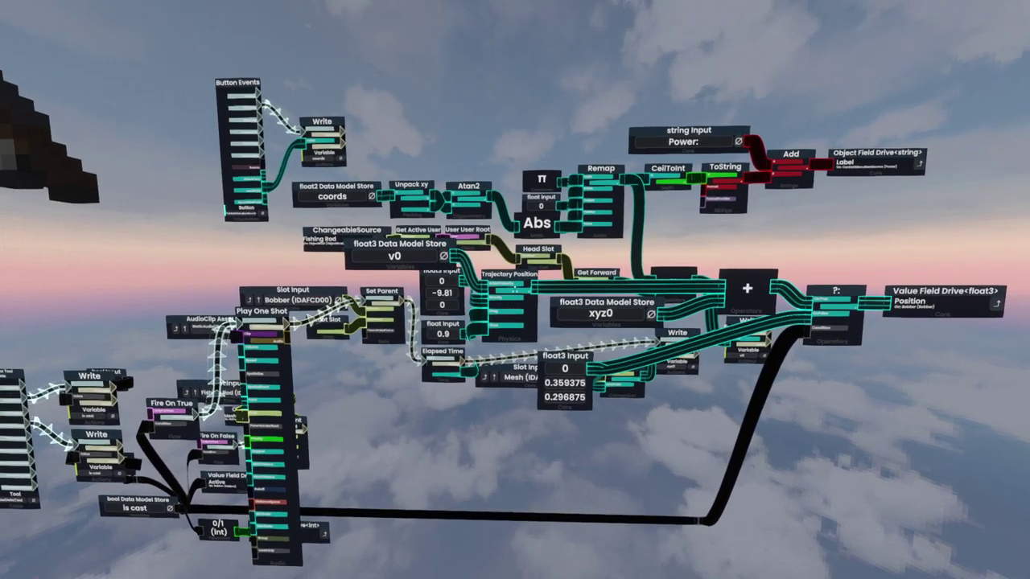
pyautogui.press('w')
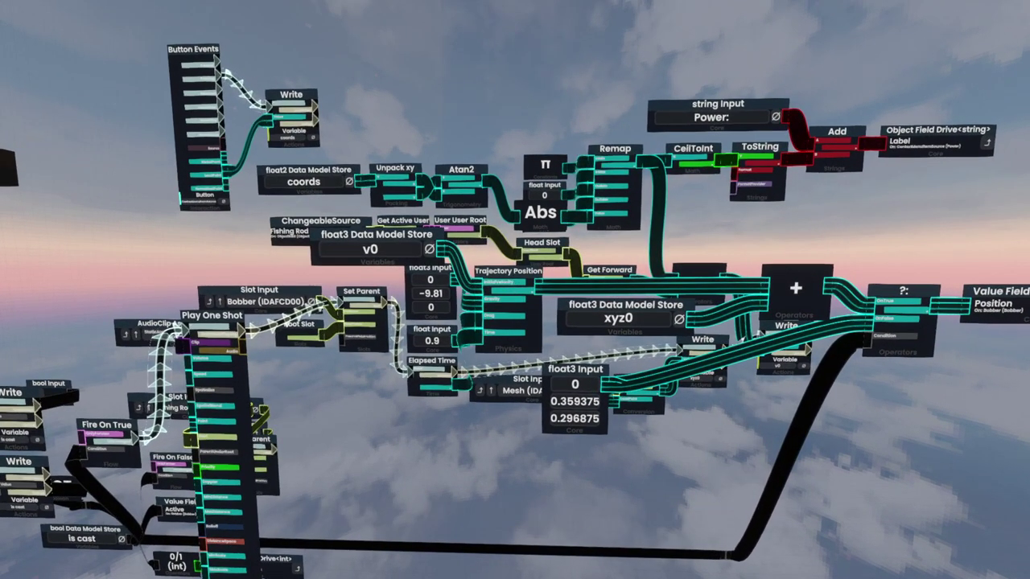
pyautogui.press('w')
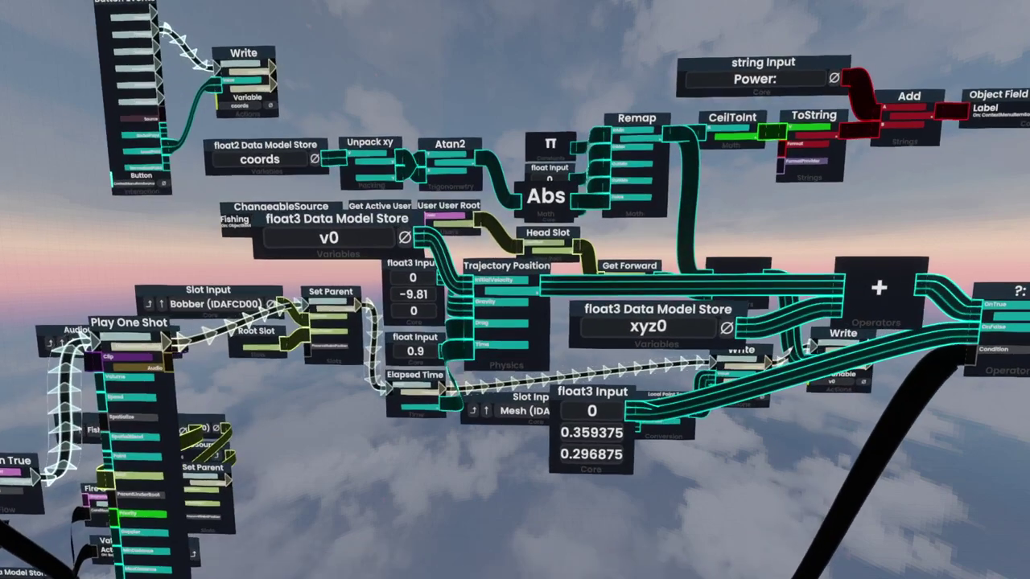